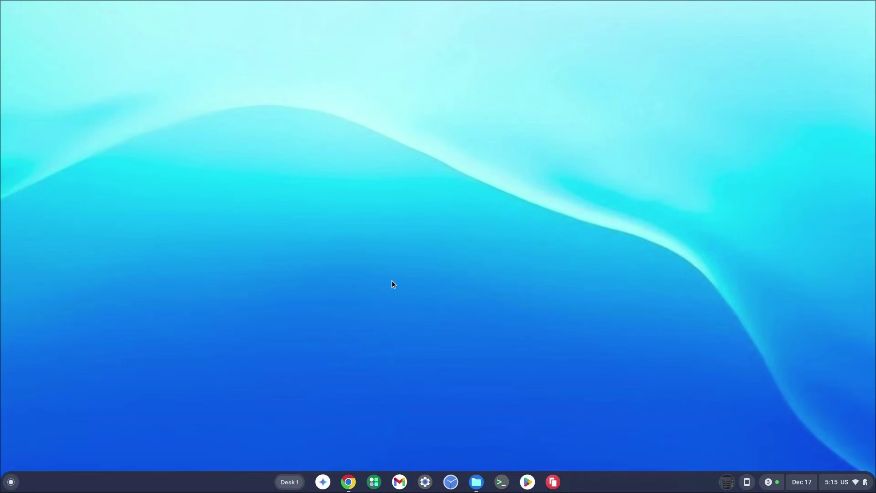
Open Settings from the launcher and view the Developers section on the About ChromeOS page
click(10, 483)
text(s)
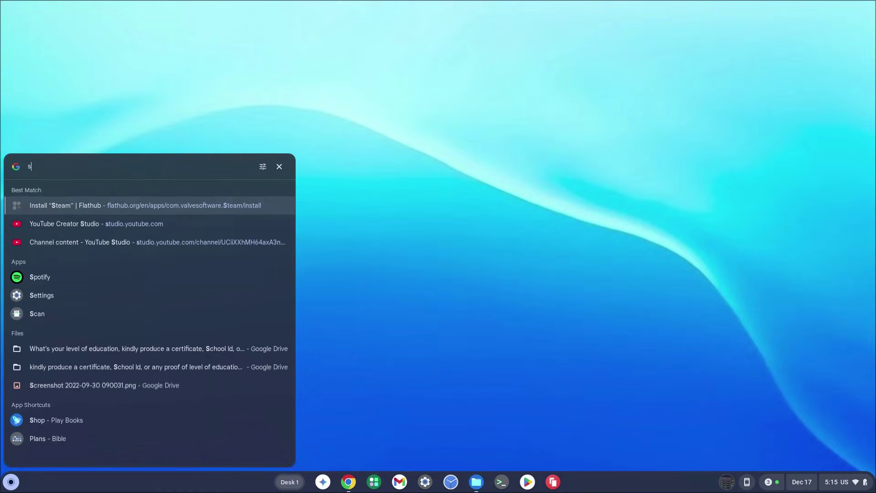
text(ettings)
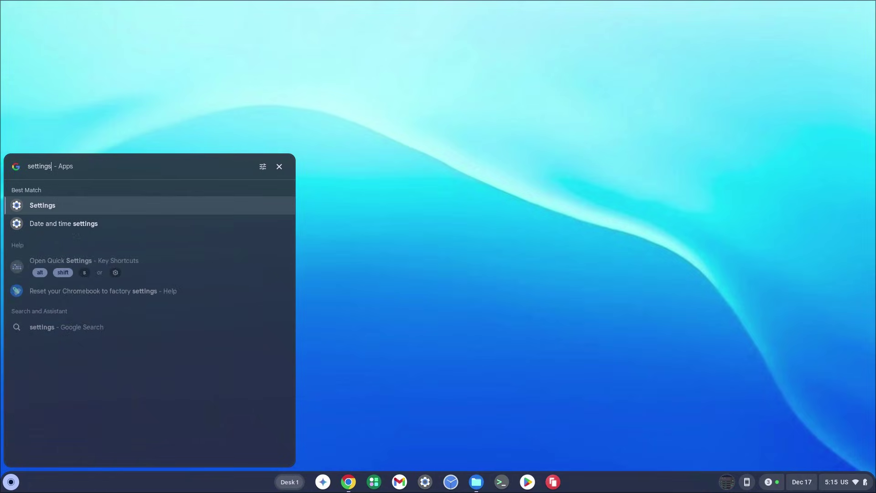
click(62, 207)
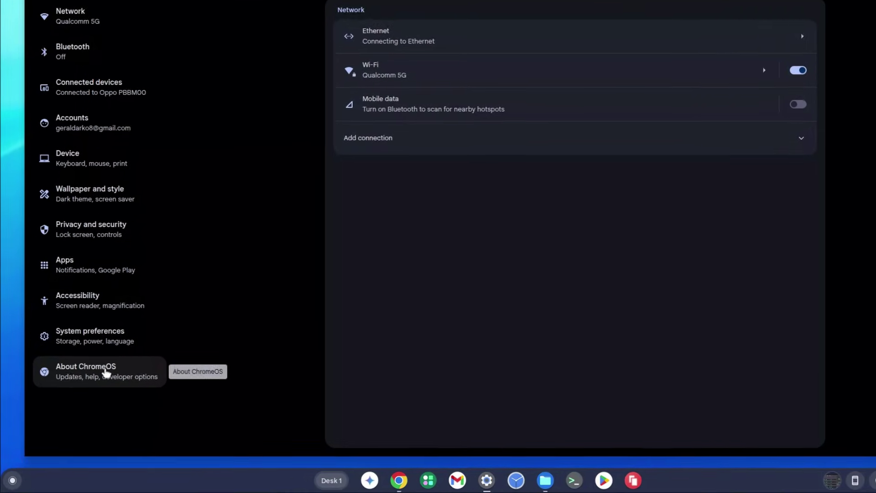
click(96, 373)
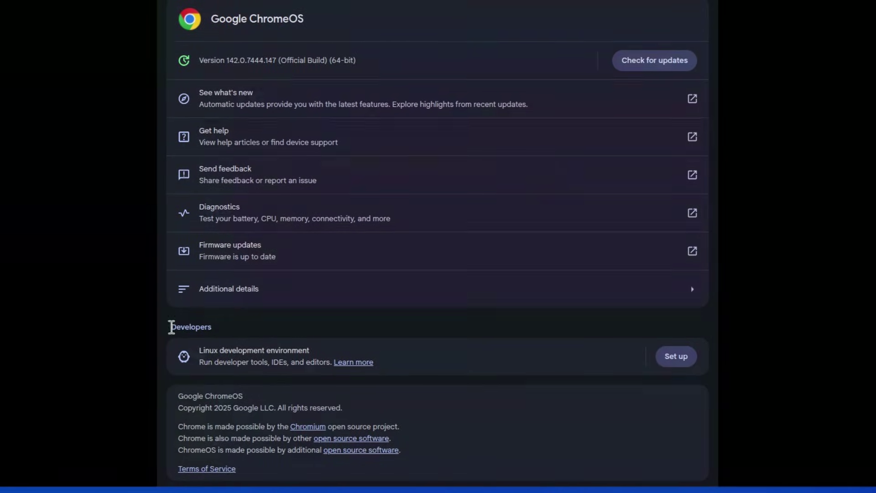
drag(171, 327, 216, 327)
click(256, 320)
Set up Linux with a new username and the recommended 10.0 GB disk size, then install
click(678, 359)
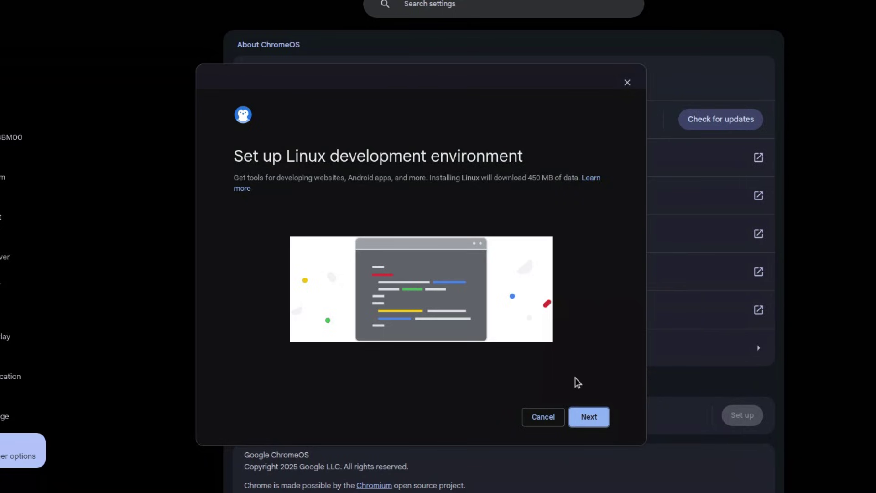
click(588, 416)
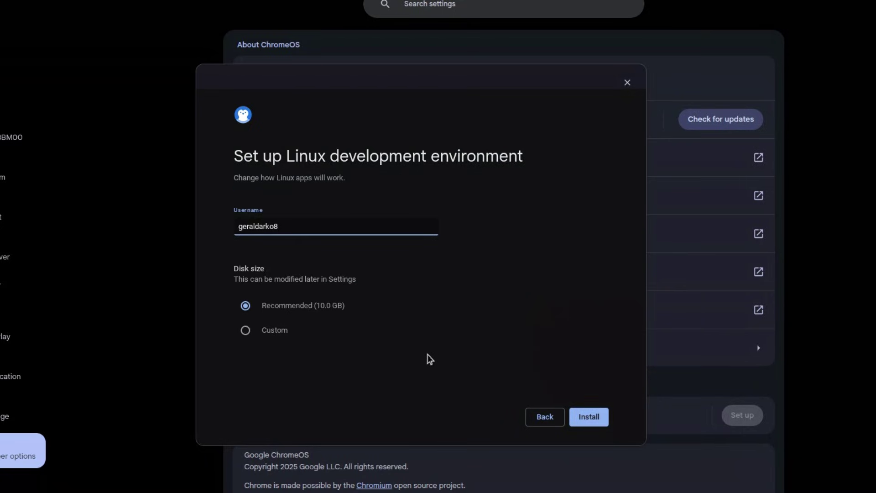
key(BackSpace)
key(BackSpace)
key(BackSpace)
key(BackSpace)
key(BackSpace)
key(BackSpace)
key(BackSpace)
key(BackSpace)
key(BackSpace)
key(BackSpace)
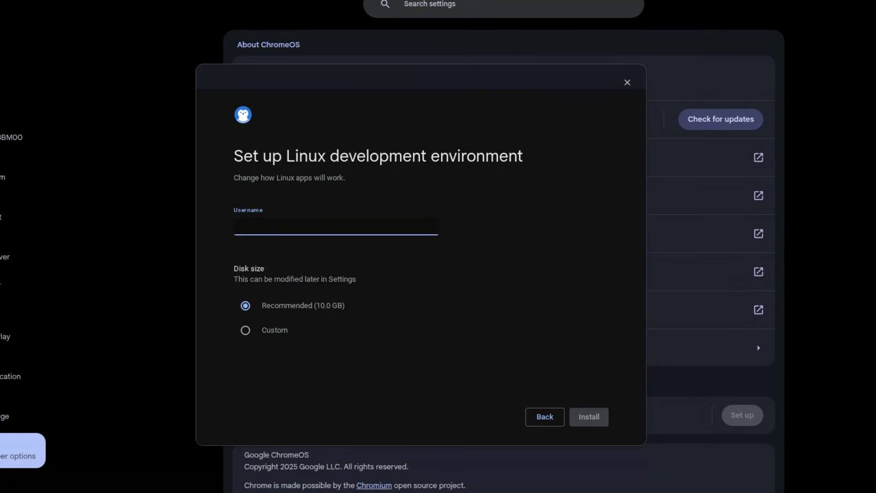
text(gd7os)
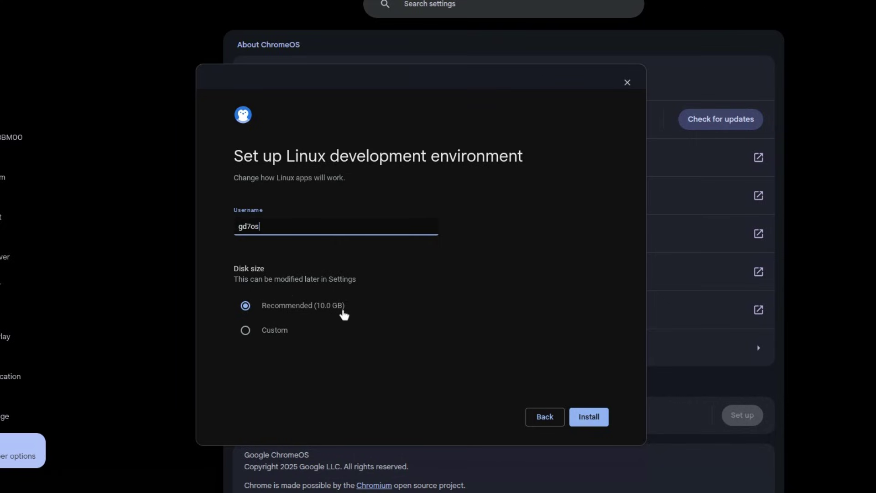
click(253, 333)
mouse_move(258, 346)
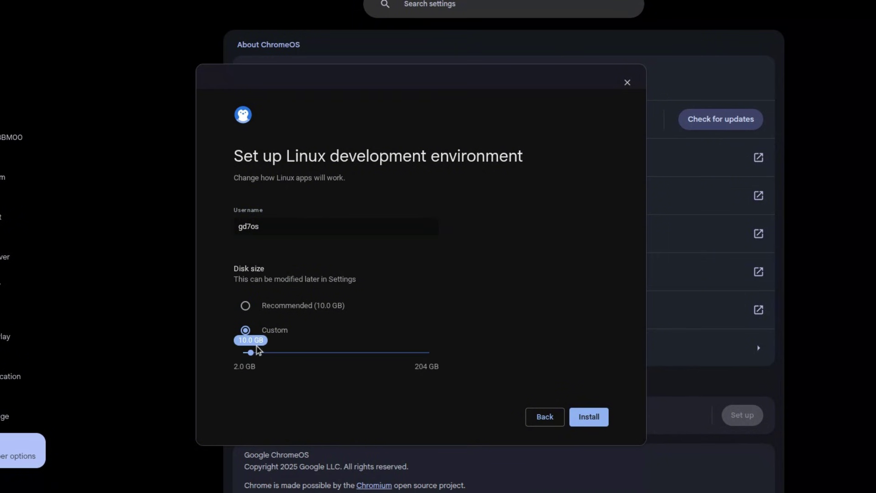
click(246, 306)
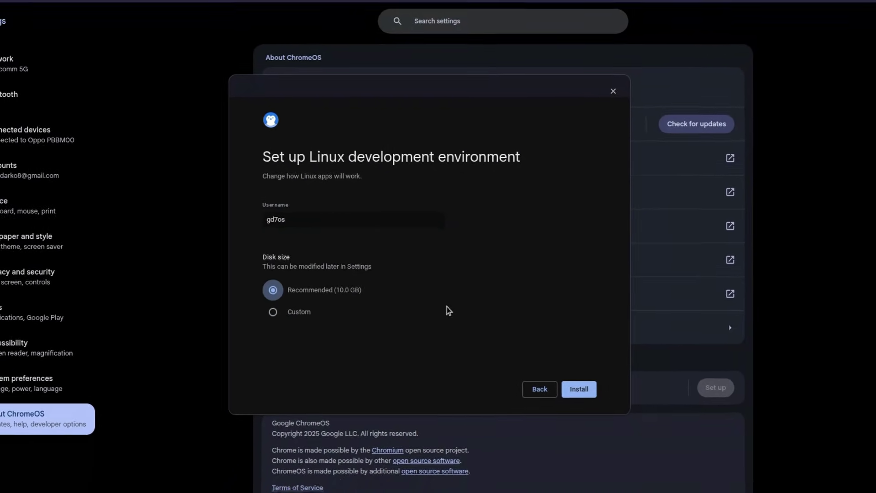
click(568, 367)
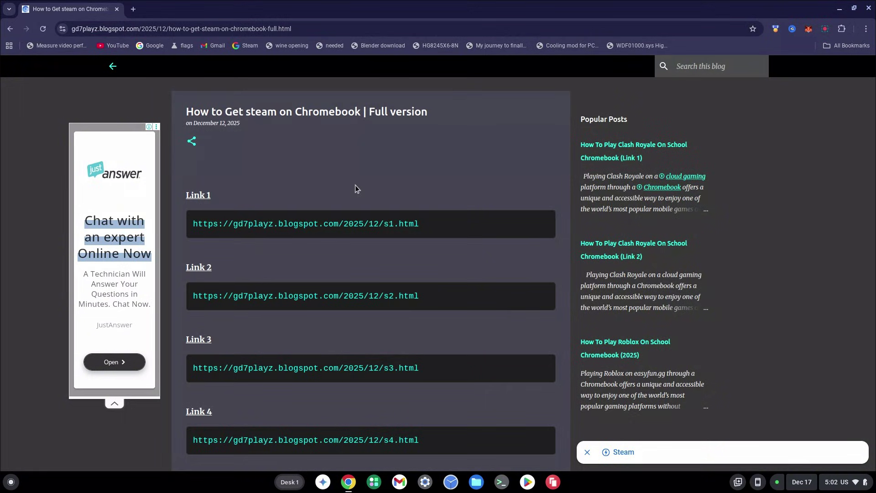
Open Link 1's URL in a new Chrome tab and scroll to its Steam Download Link
scroll(355, 185, down, 3)
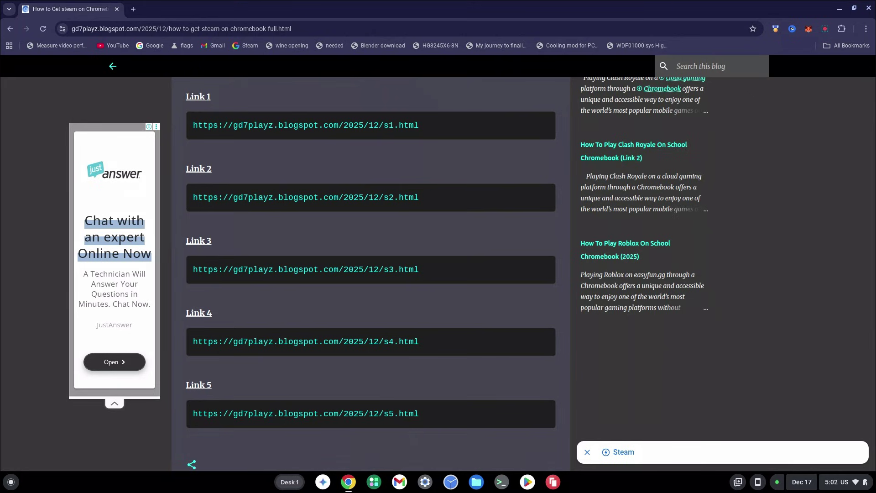
scroll(355, 195, up, 2)
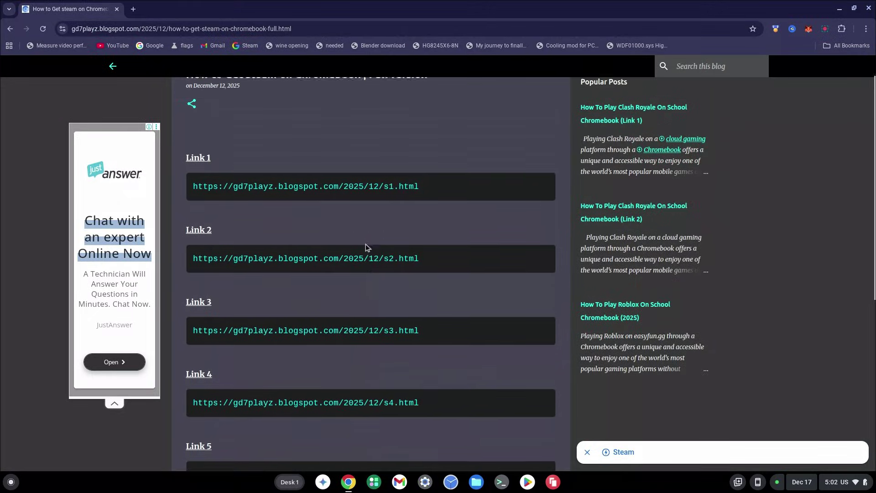
drag(425, 192, 184, 190)
key(ctrl+c)
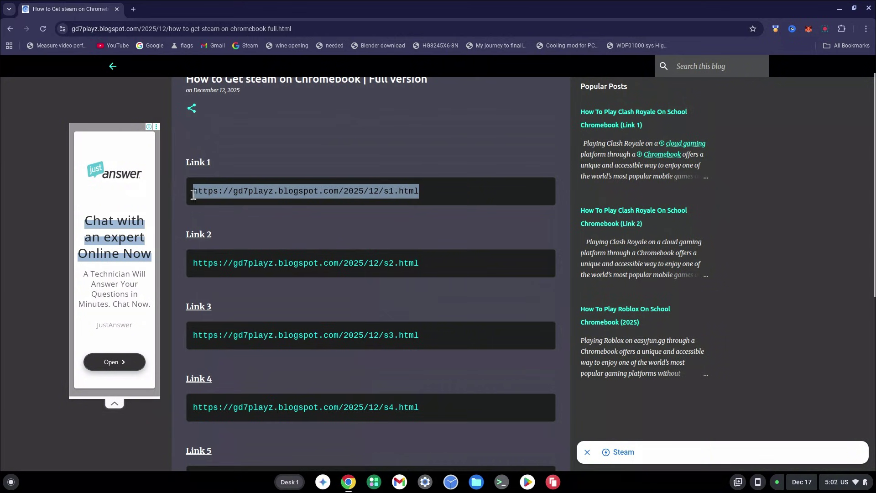
click(133, 9)
key(ctrl+v)
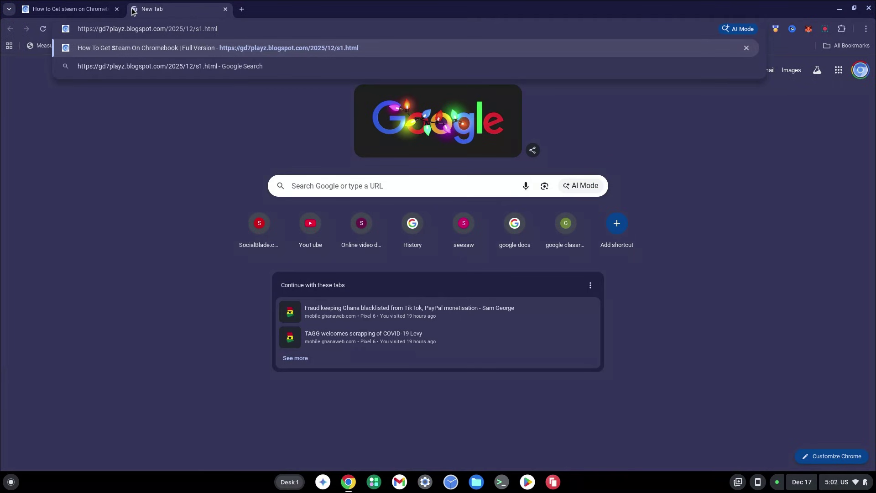
key(Return)
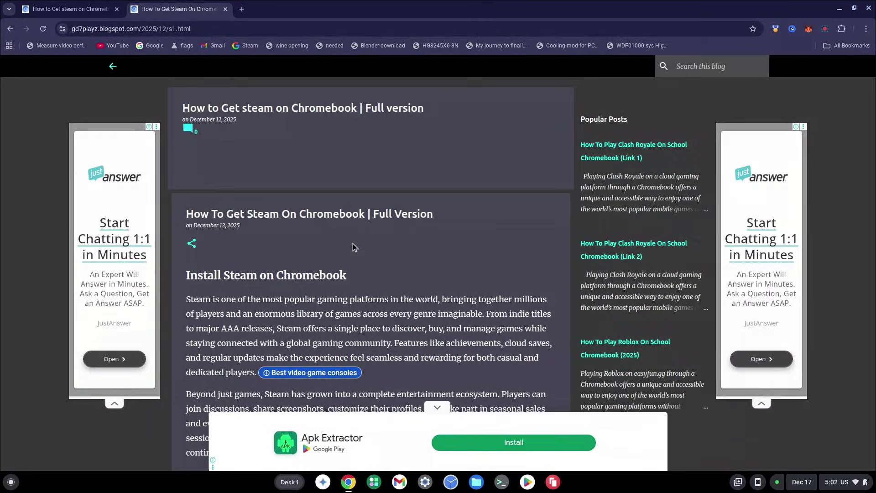
scroll(352, 243, down, 5)
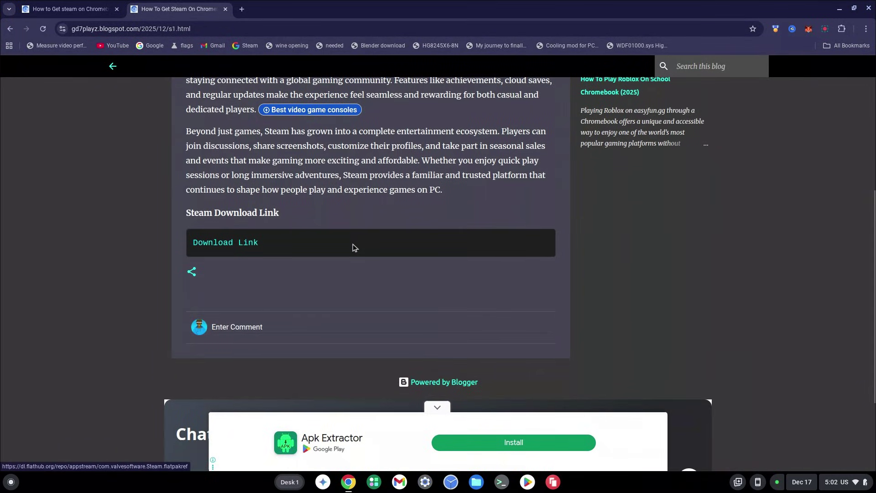
Download the Steam flatpakref into Linux files under the name steam.flatpakref
click(230, 245)
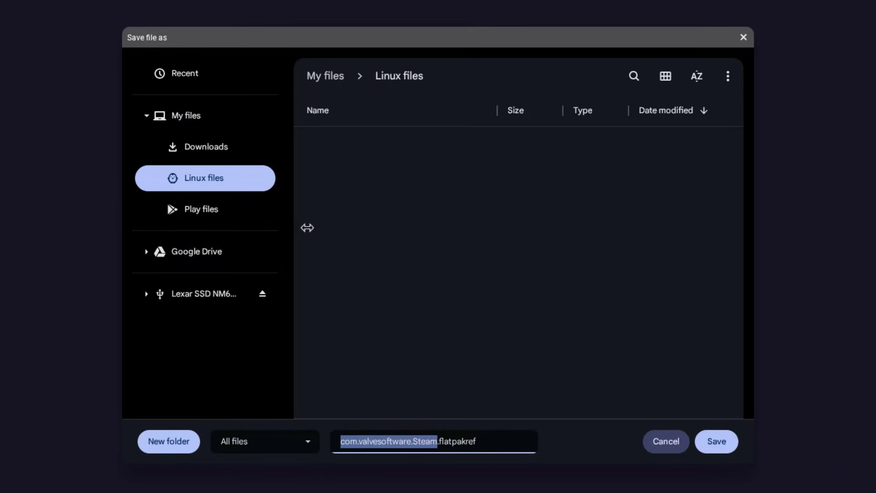
click(211, 153)
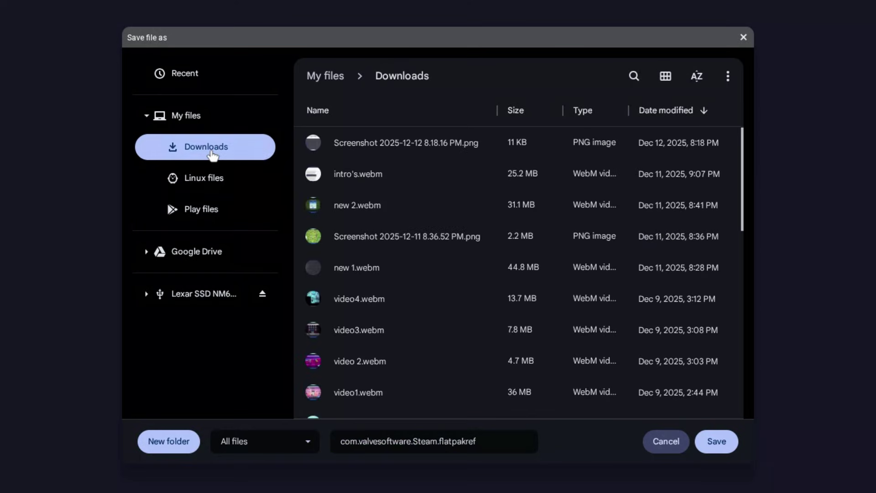
click(202, 182)
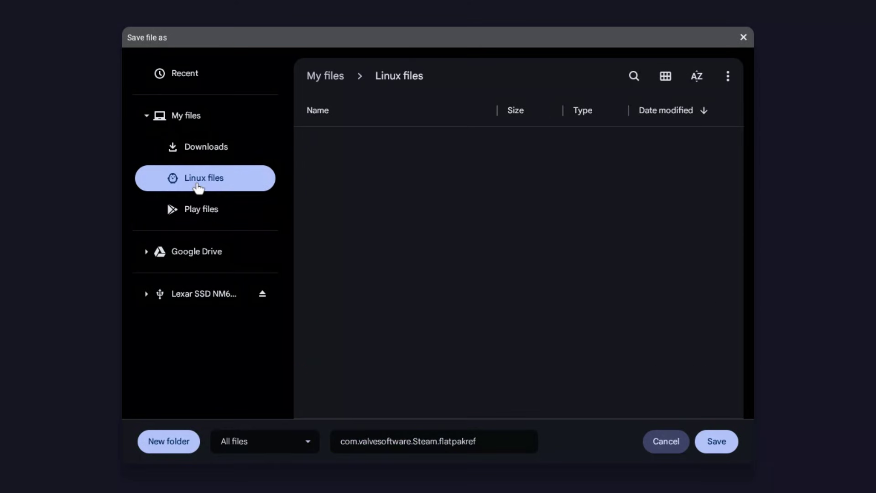
click(202, 155)
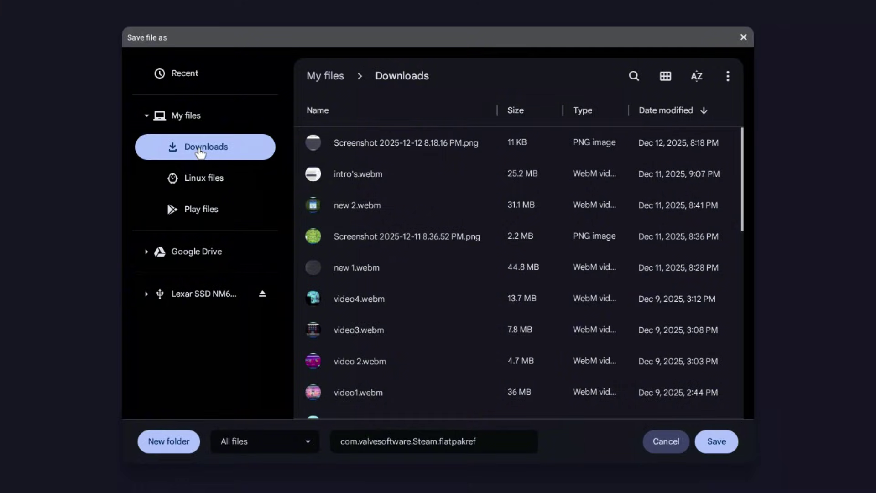
click(197, 178)
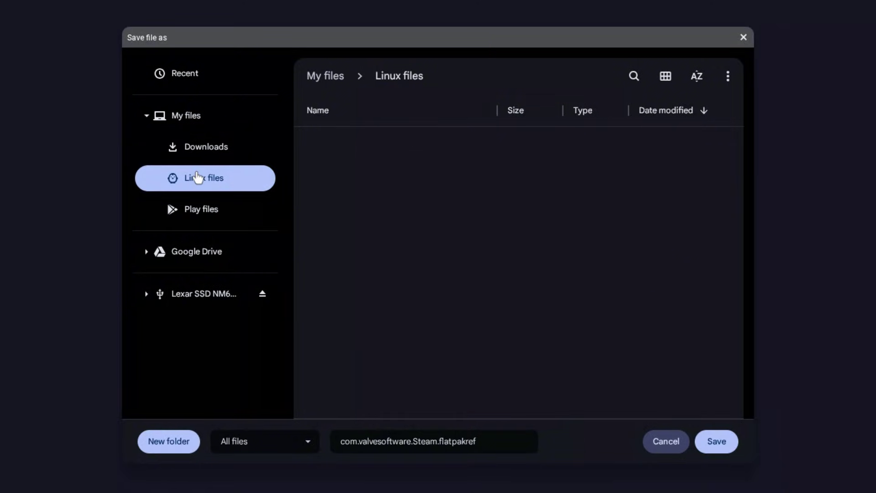
click(438, 442)
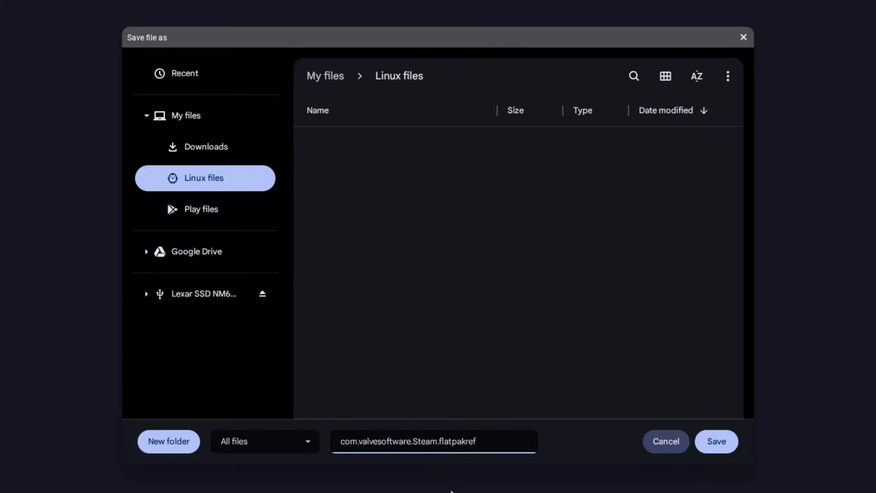
key(BackSpace)
key(BackSpace)
key(BackSpace)
key(BackSpace)
key(BackSpace)
key(BackSpace)
key(BackSpace)
key(BackSpace)
key(BackSpace)
key(BackSpace)
key(BackSpace)
key(BackSpace)
key(BackSpace)
key(BackSpace)
key(BackSpace)
key(BackSpace)
key(BackSpace)
key(BackSpace)
key(BackSpace)
key(BackSpace)
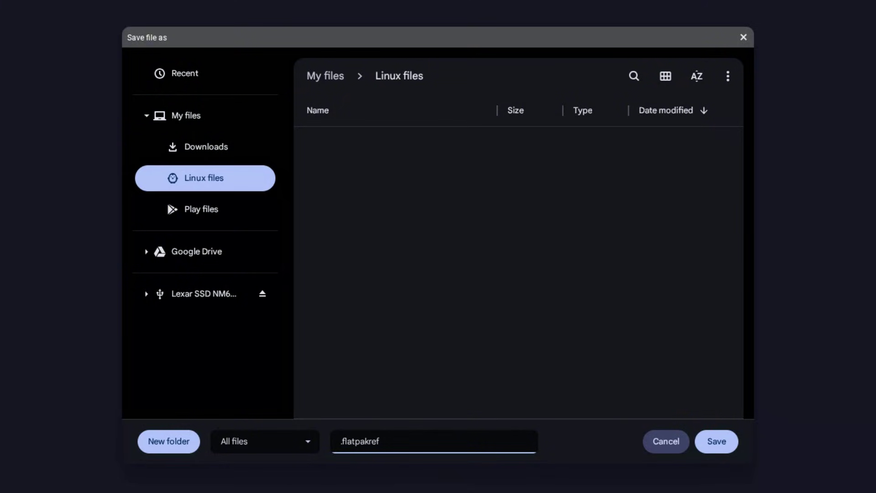
text(steam)
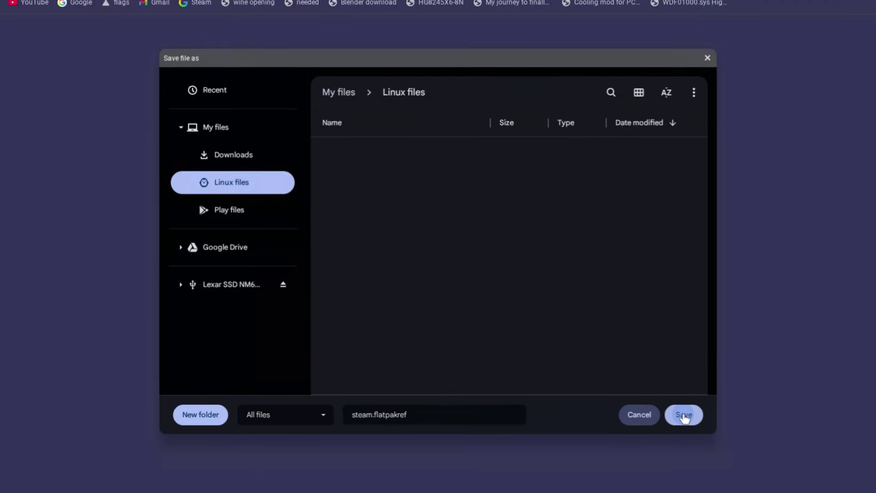
click(716, 436)
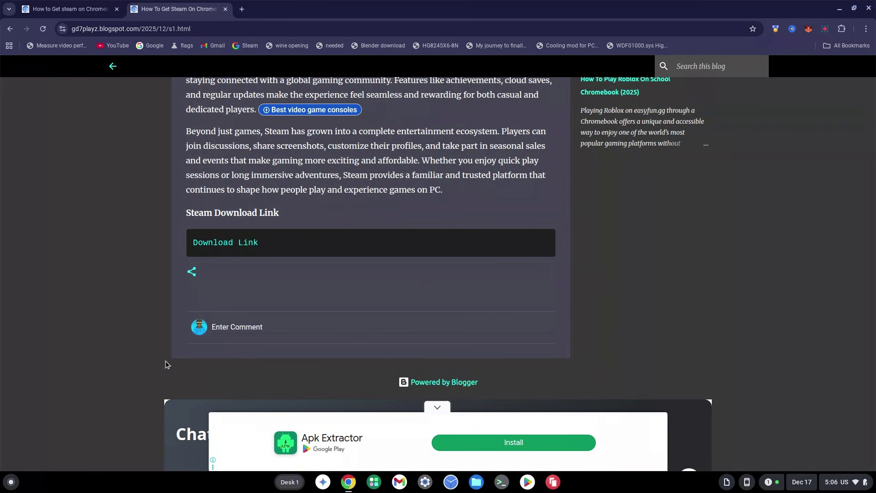
Launch Terminal with a penguin container shell, then bring the Steam article back forward
click(11, 482)
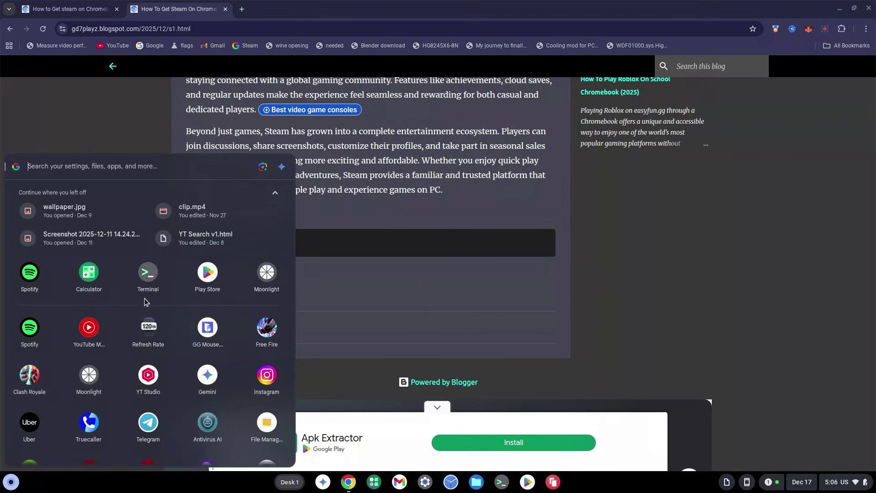
click(148, 274)
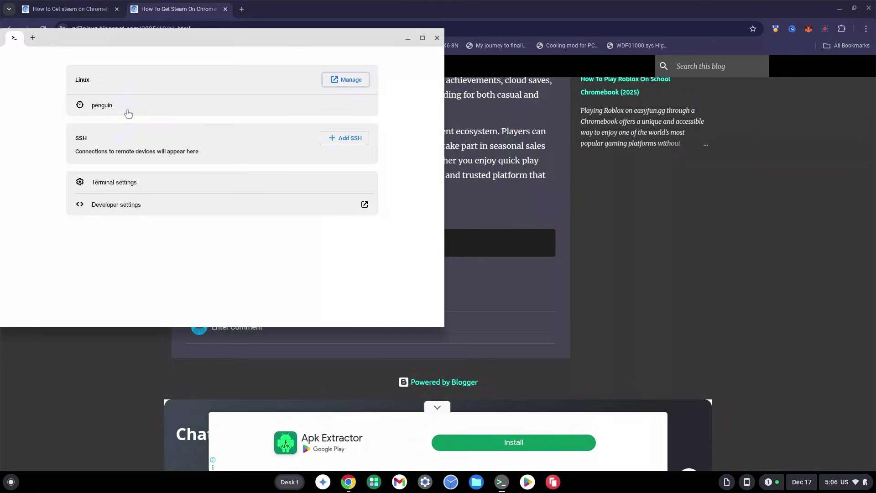
click(98, 110)
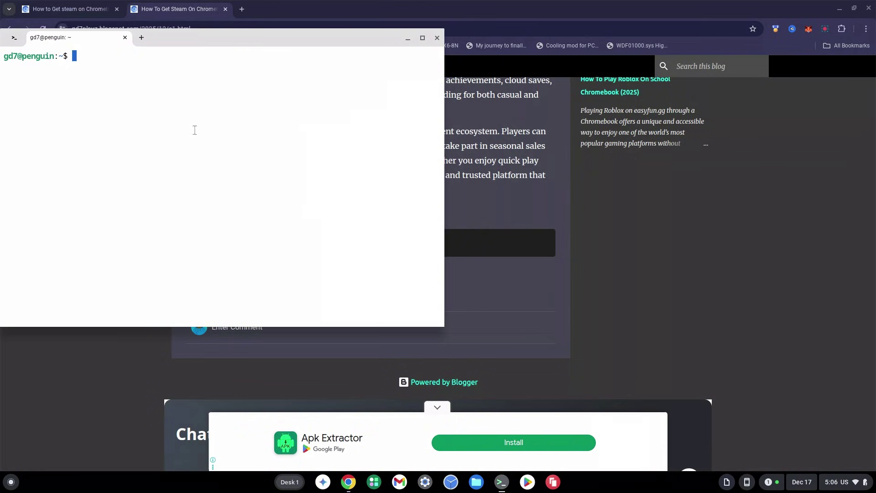
click(608, 224)
Load the Link 2 'Windows Version' guide in a new tab and snap Chrome to the right half
click(73, 10)
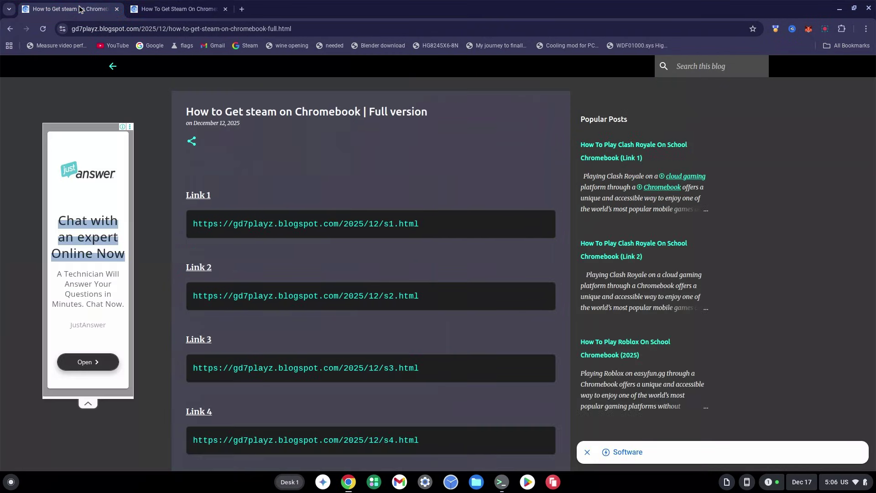
drag(193, 295, 444, 295)
key(ctrl+c)
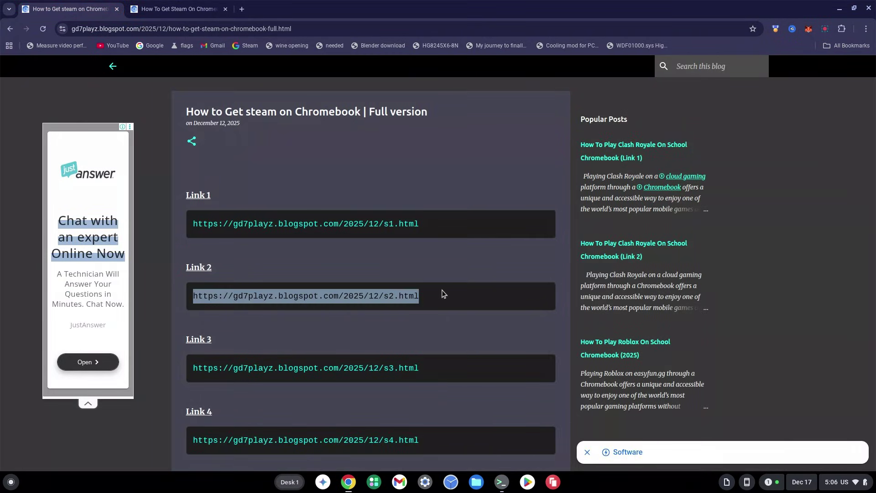
click(242, 13)
key(ctrl+v)
key(Return)
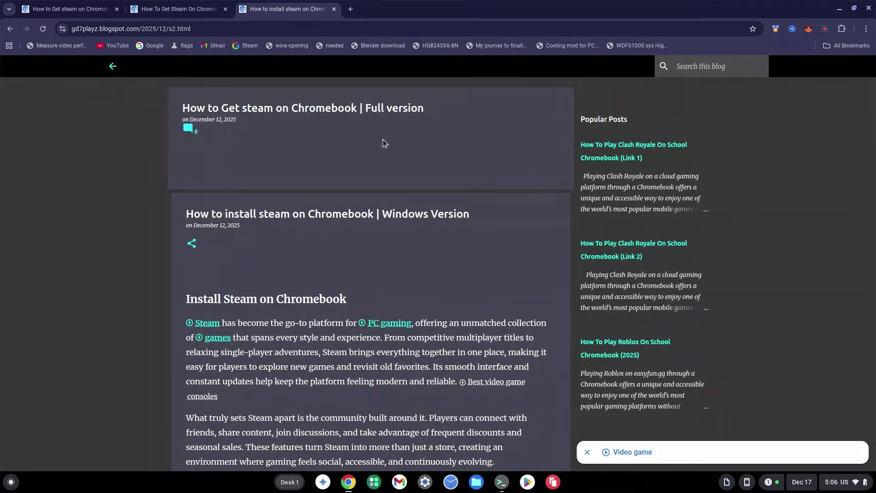
mouse_move(855, 9)
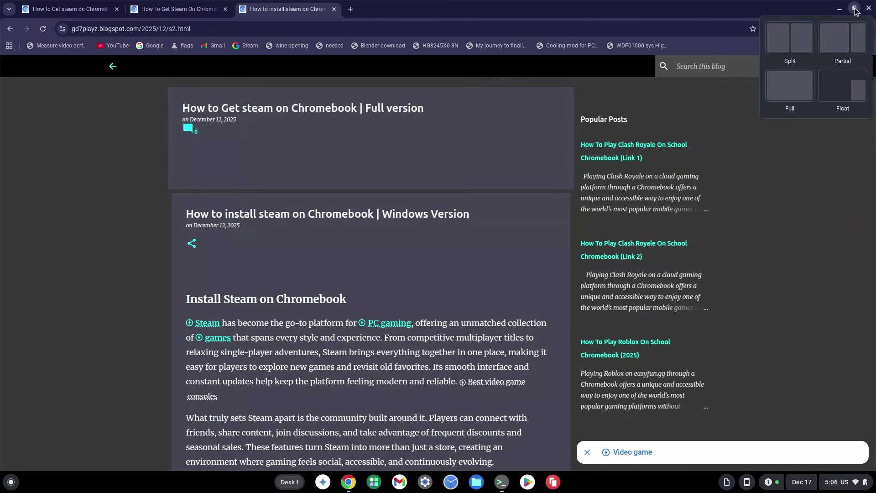
click(811, 39)
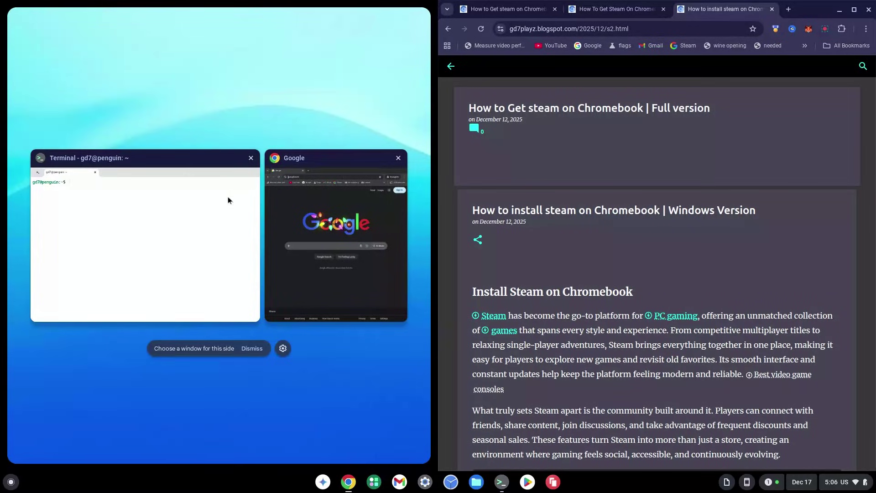
Snap Terminal left and run sudo apt update from the guide, showing 4 upgradable packages
click(228, 199)
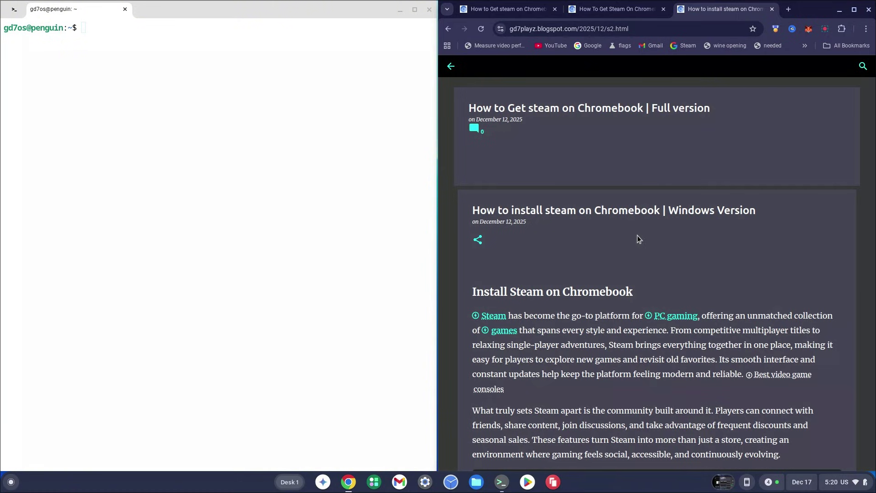
scroll(637, 234, down, 5)
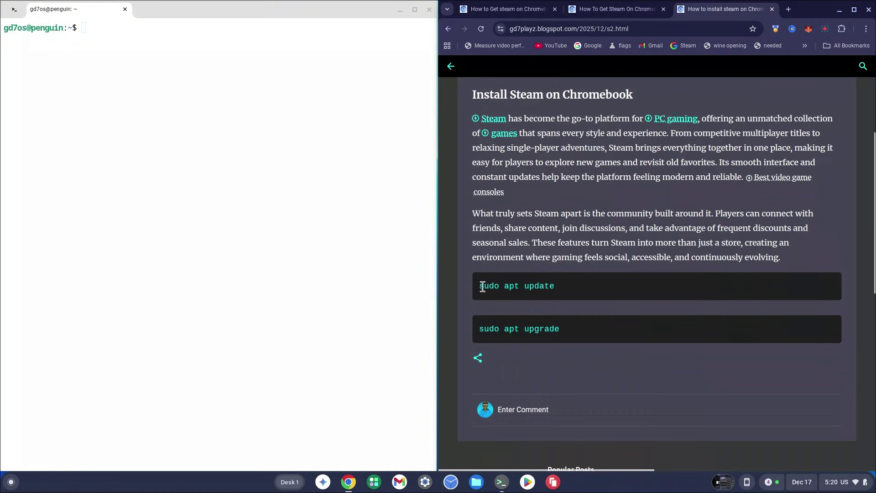
drag(480, 286, 564, 289)
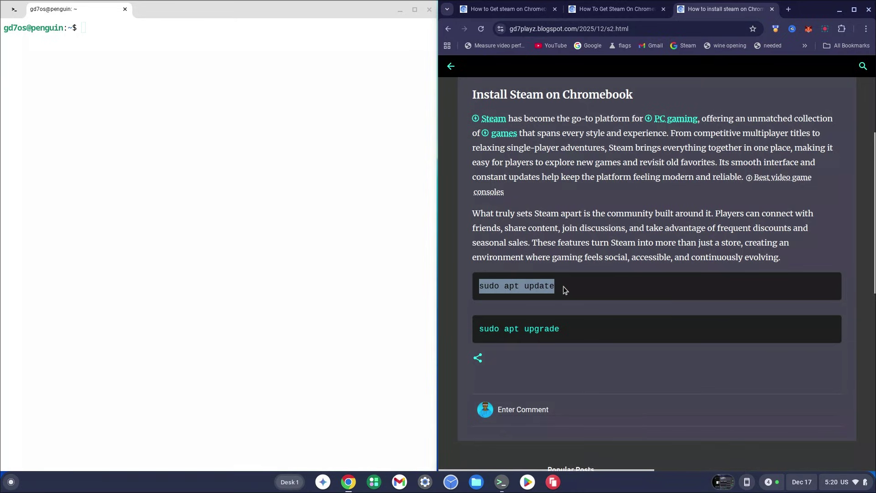
right_click(100, 40)
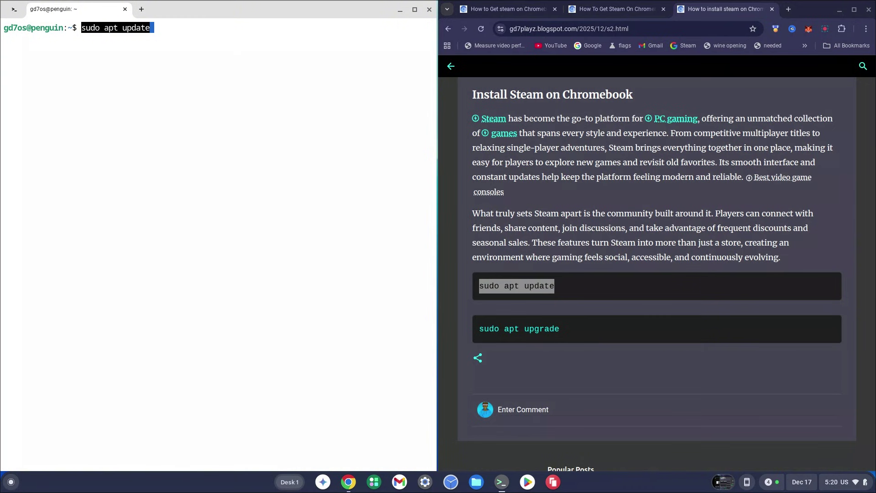
key(Return)
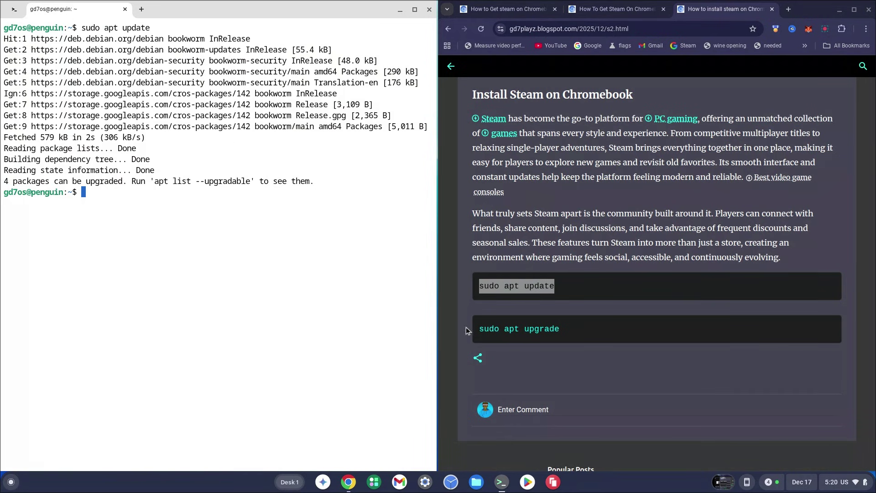
drag(482, 328, 562, 329)
Run sudo apt upgrade and confirm with y to upgrade libpng16-16, libssl3, libtiff6 and openssl
key(ctrl+c)
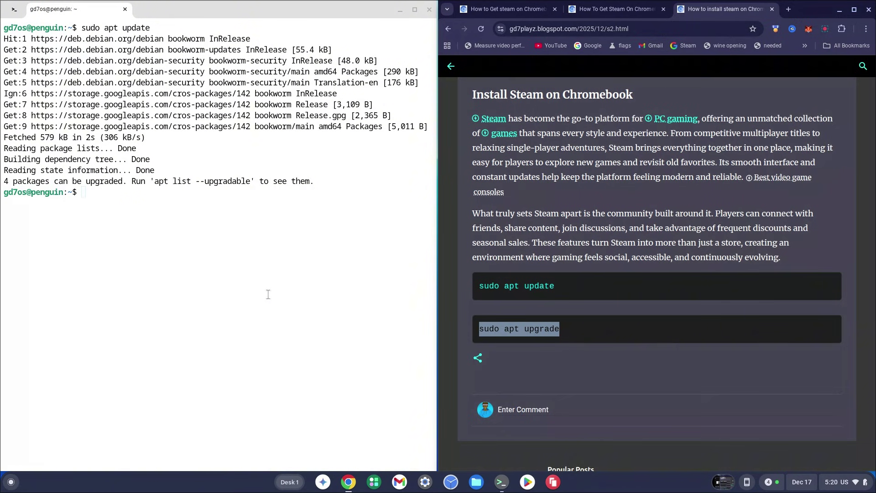
right_click(264, 240)
key(Return)
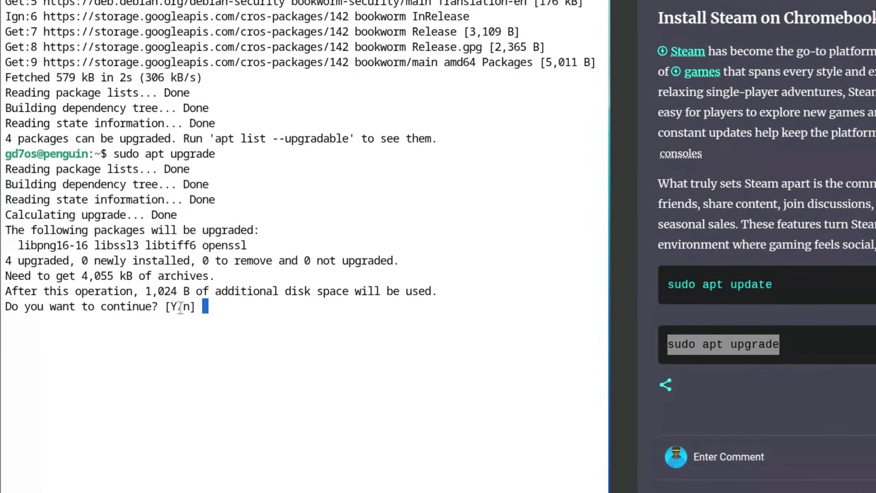
text(y)
key(Return)
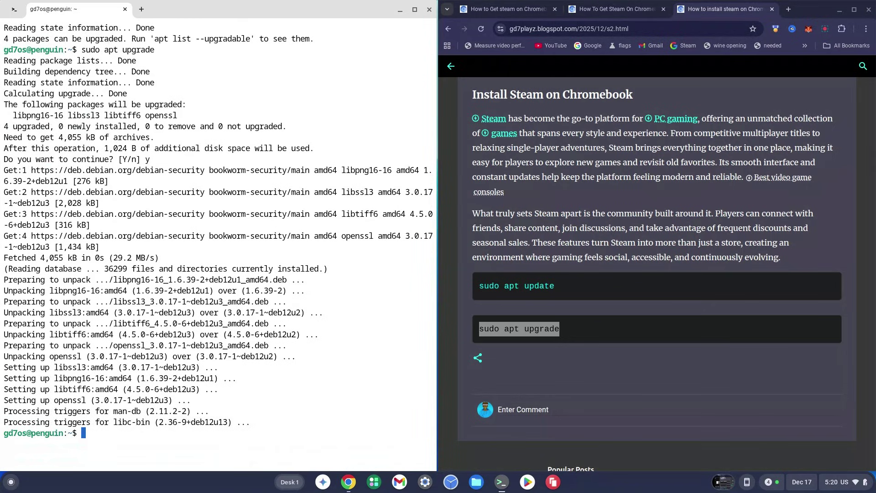
Open the Link 3 guide's URL in a new Chrome tab
click(505, 10)
click(489, 170)
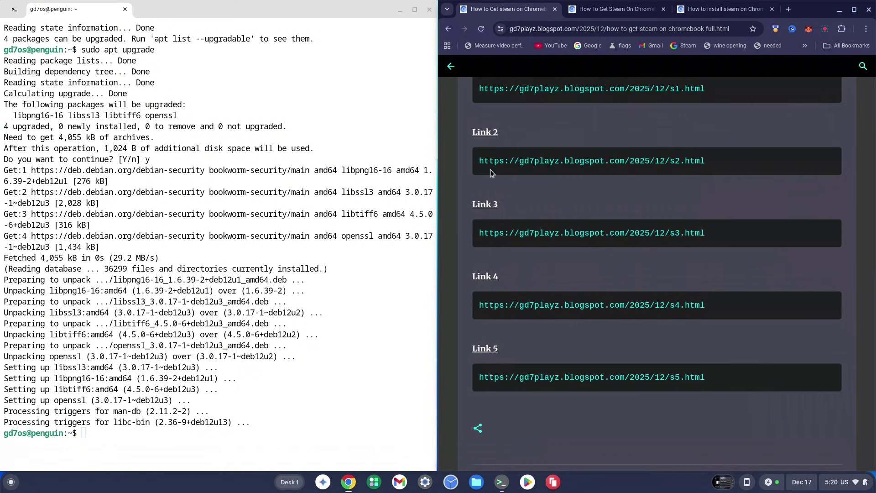
scroll(513, 219, up, 1)
drag(476, 267, 750, 264)
click(789, 10)
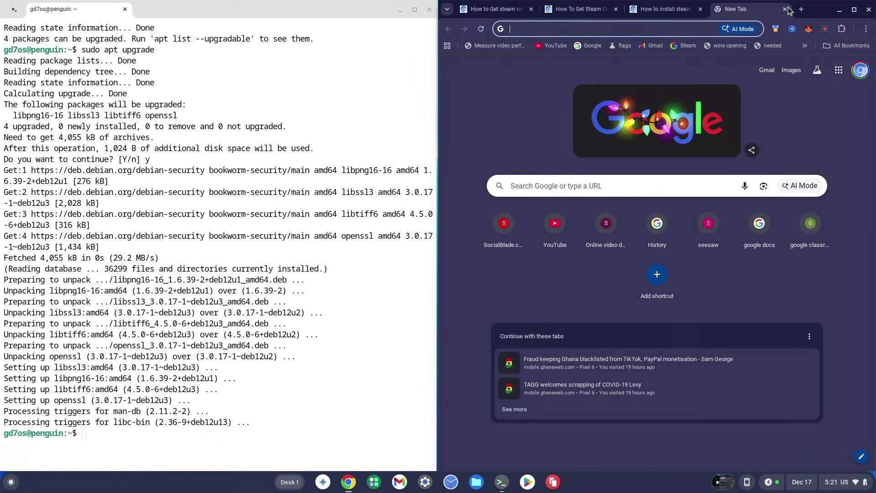
key(ctrl+v)
key(Return)
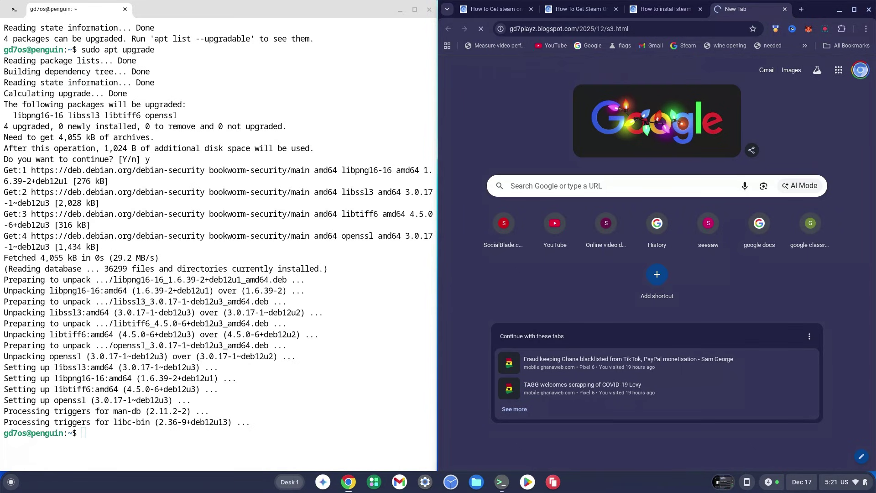
Run cat /etc/debian_version in Terminal, confirming Debian 12.12
scroll(673, 195, down, 4)
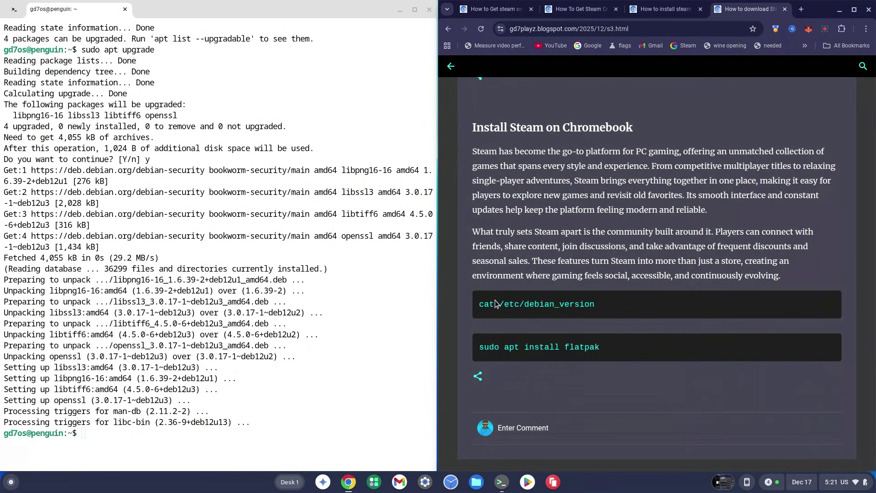
drag(480, 304, 595, 305)
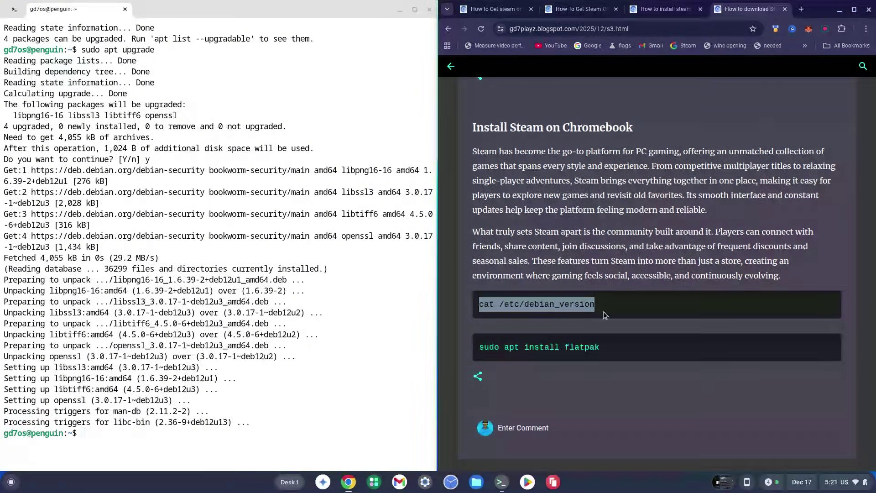
right_click(332, 359)
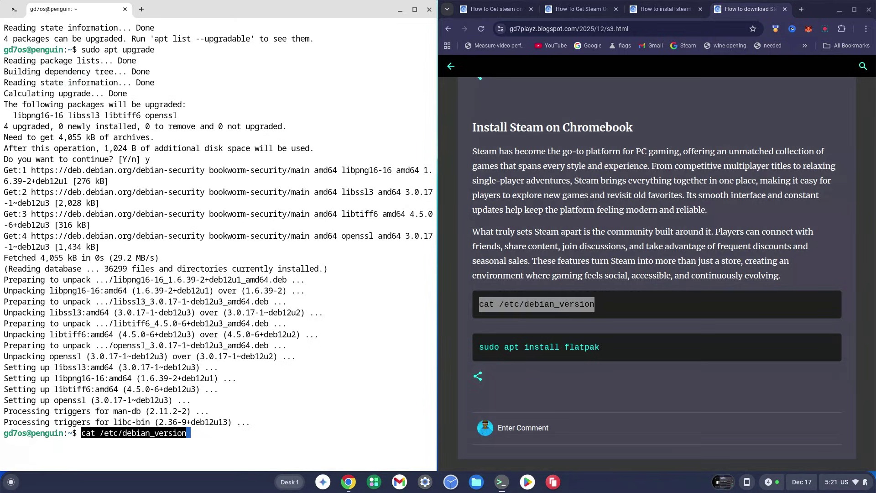
key(Return)
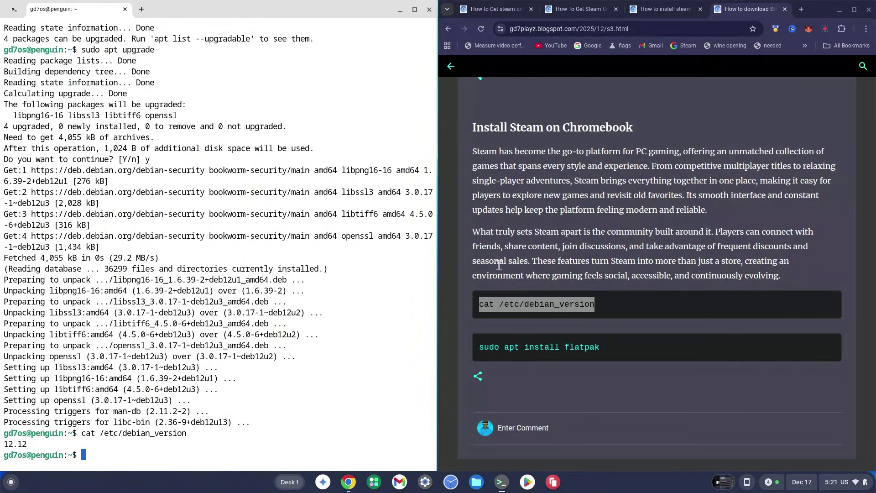
Install flatpak and its dependencies with sudo apt install flatpak, answering y
drag(481, 345, 606, 343)
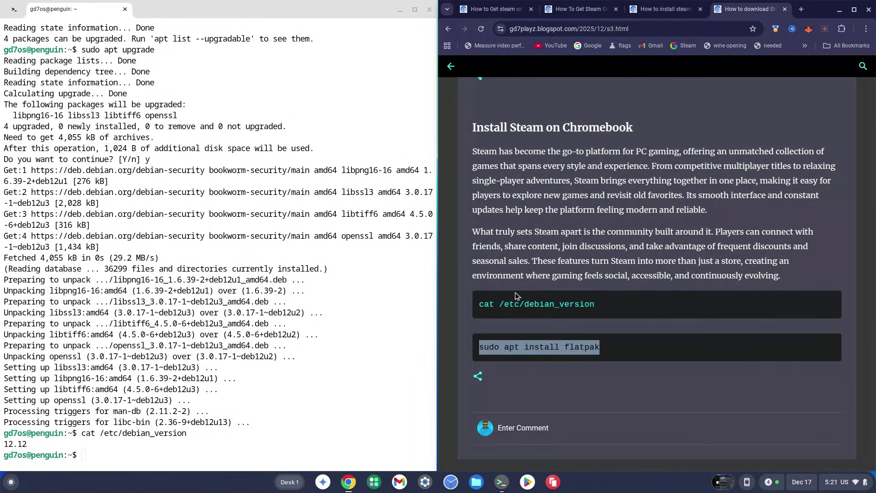
right_click(277, 374)
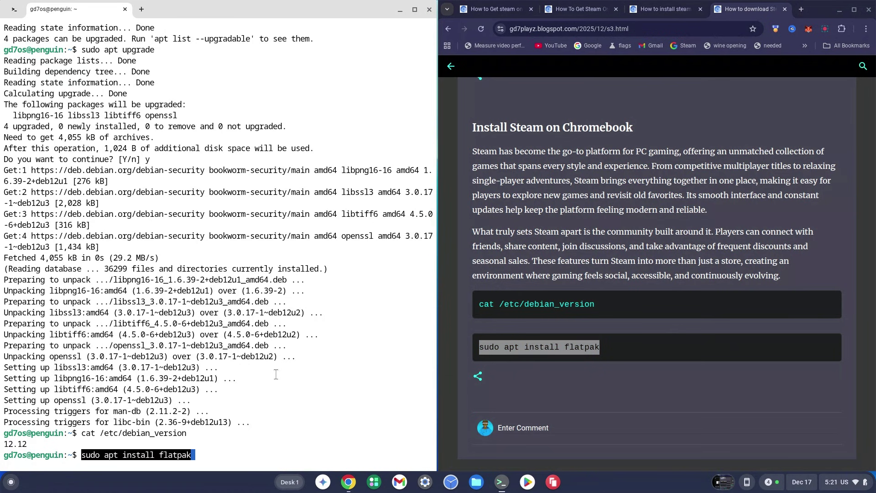
key(Return)
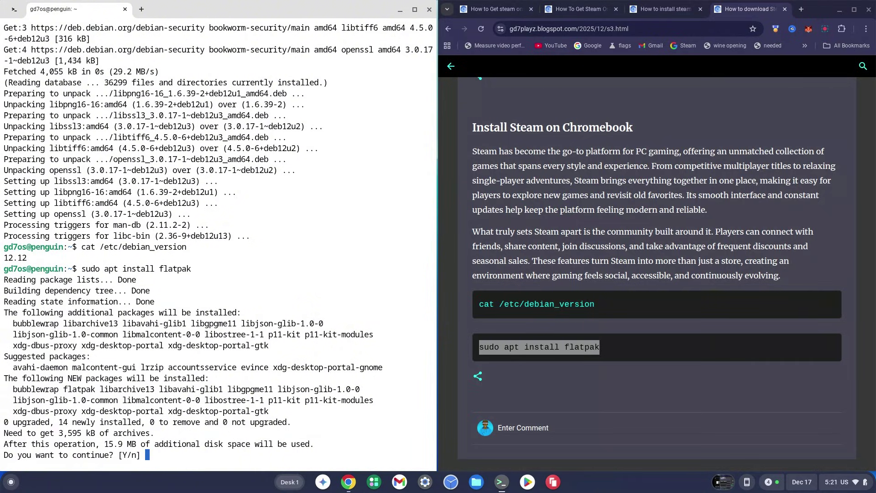
text(y)
key(Return)
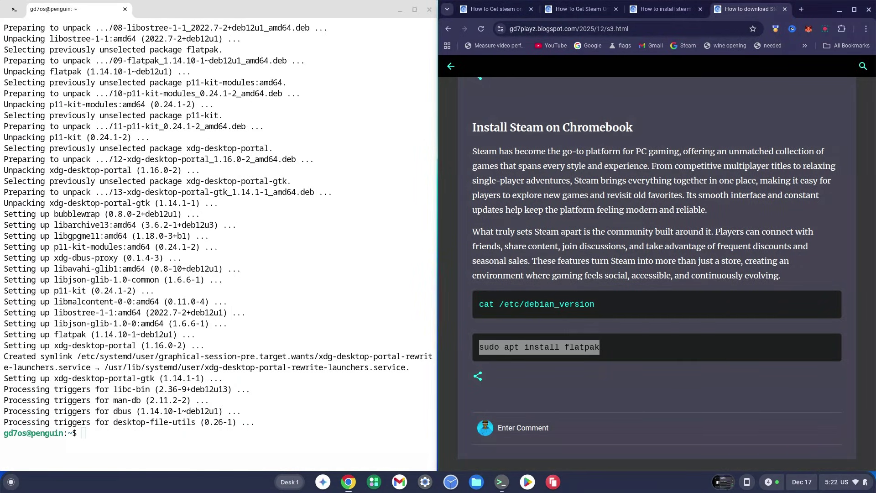
Open the Link 4 guide's URL in a new Chrome tab and scroll to its commands
scroll(507, 104, up, 4)
click(497, 9)
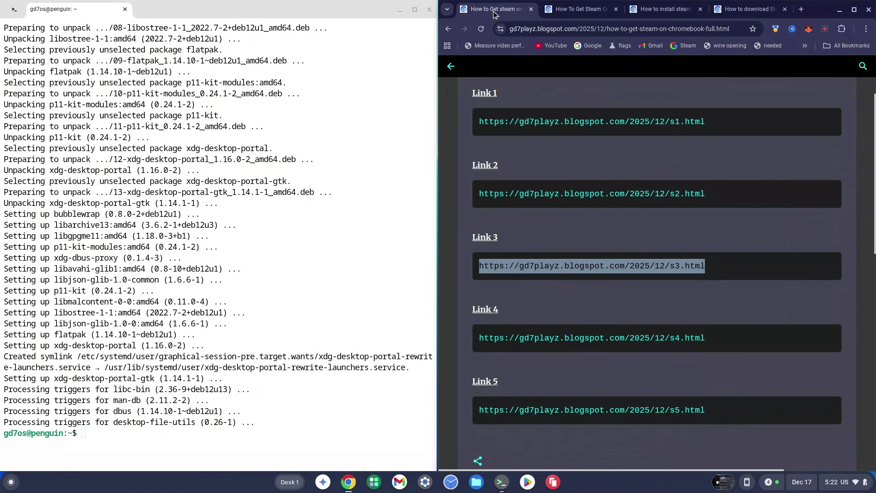
drag(479, 338, 715, 338)
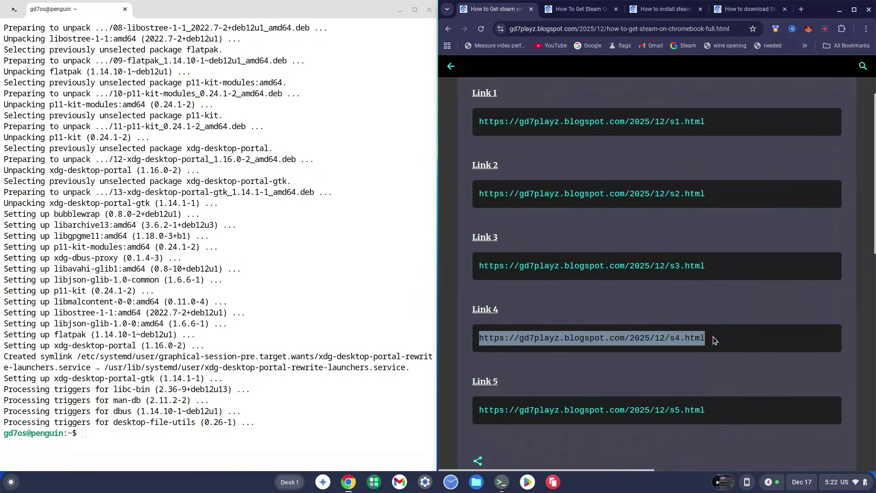
click(802, 9)
key(ctrl+v)
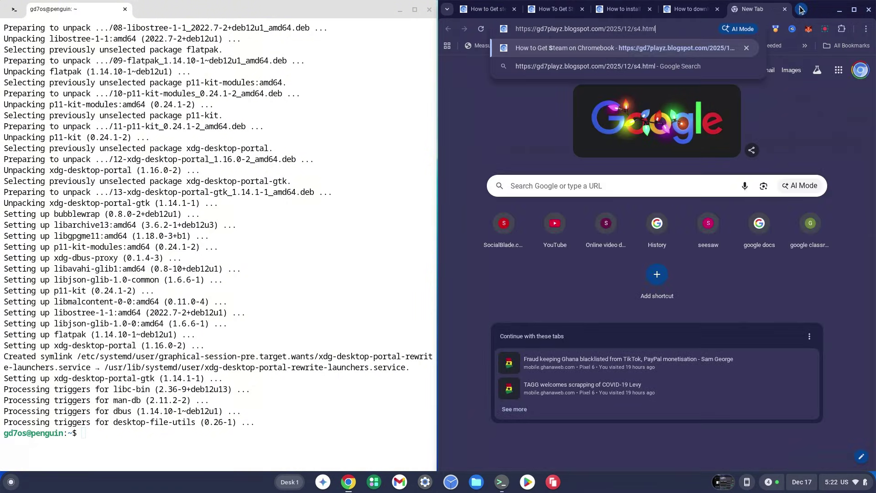
key(Return)
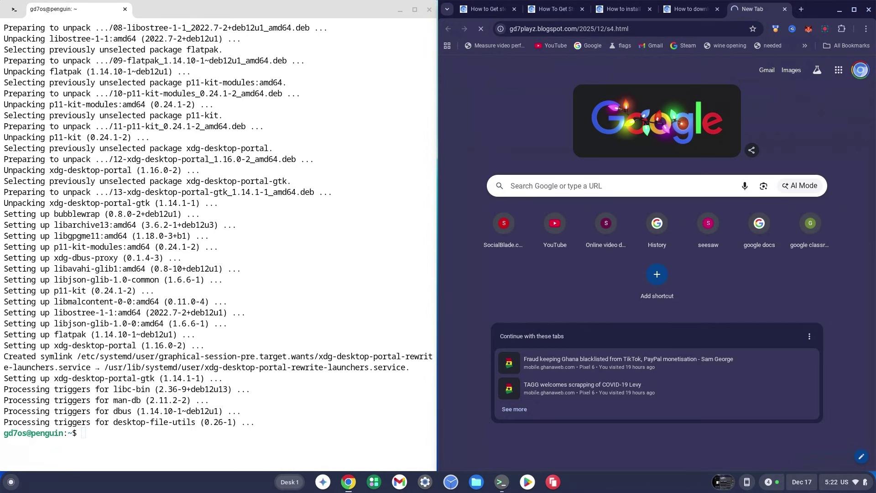
scroll(700, 117, down, 5)
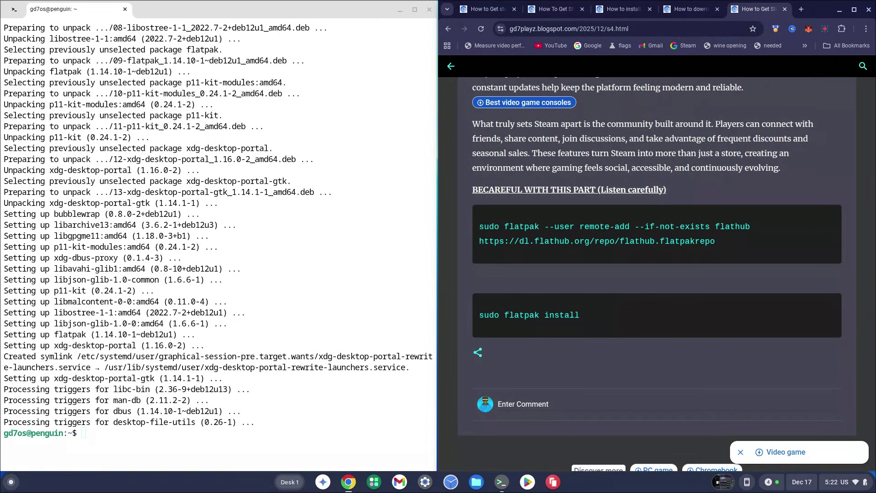
Copy the sudo flatpak --user remote-add flathub command into Terminal and run it
drag(473, 187, 654, 187)
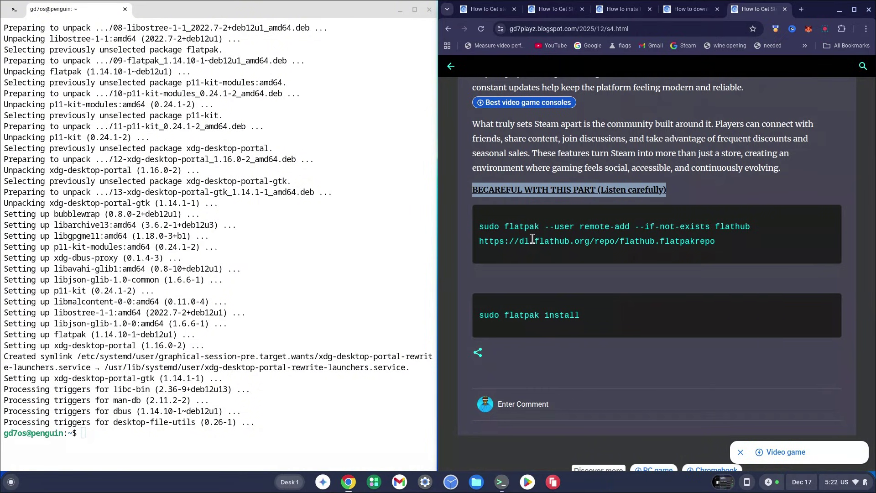
click(532, 218)
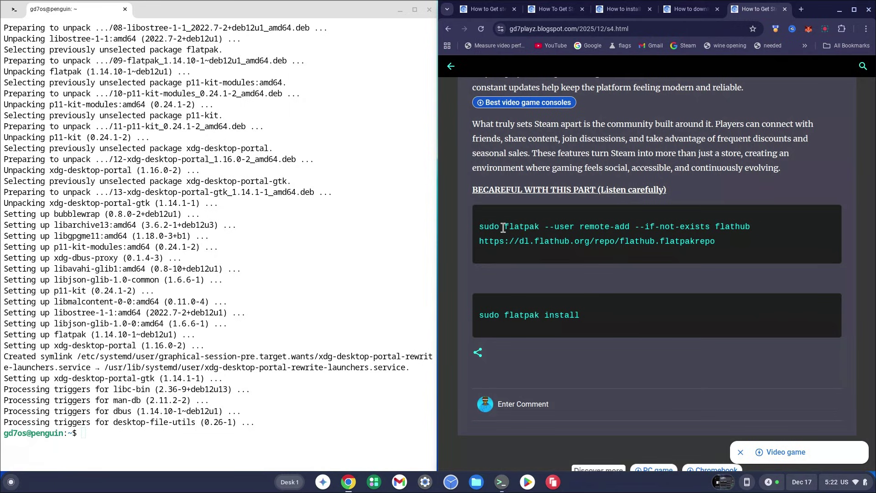
drag(504, 226, 626, 250)
drag(479, 227, 727, 244)
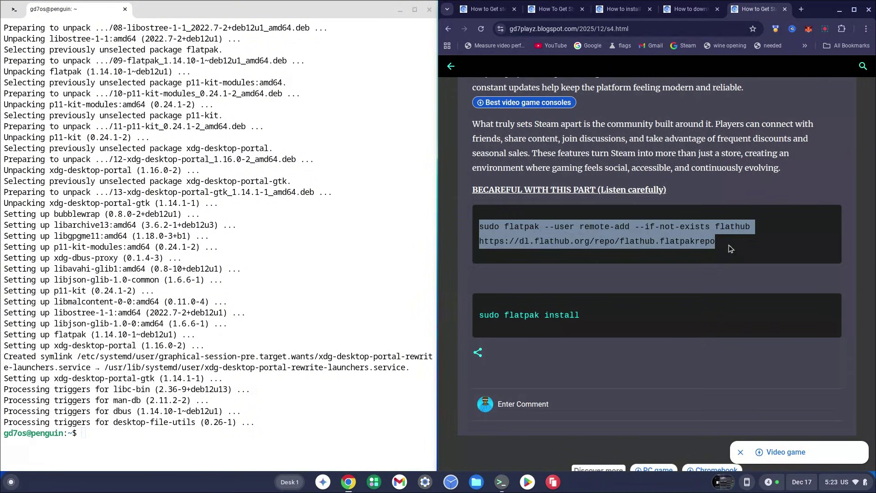
click(729, 245)
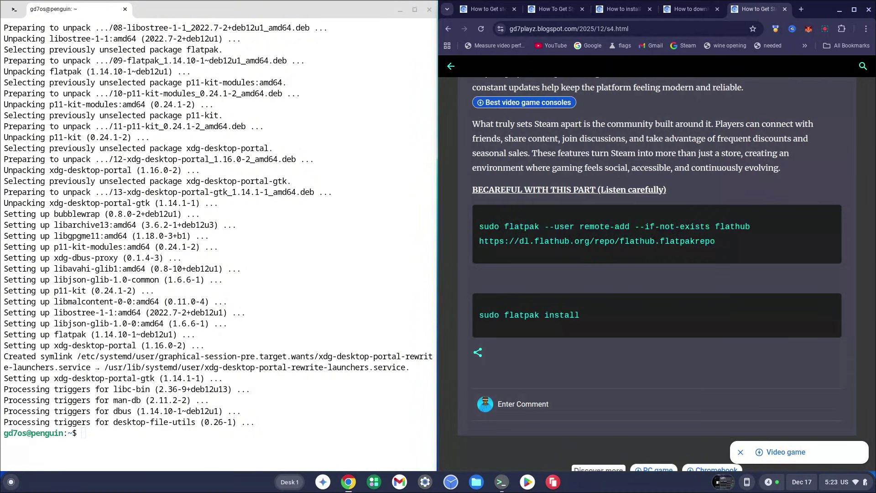
drag(480, 227, 694, 247)
key(ctrl+c)
click(268, 412)
key(ctrl+shift+v)
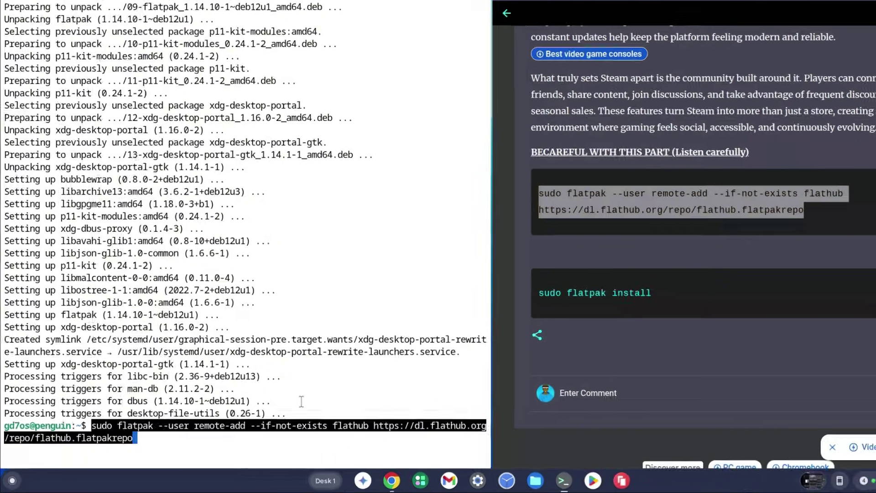
key(Return)
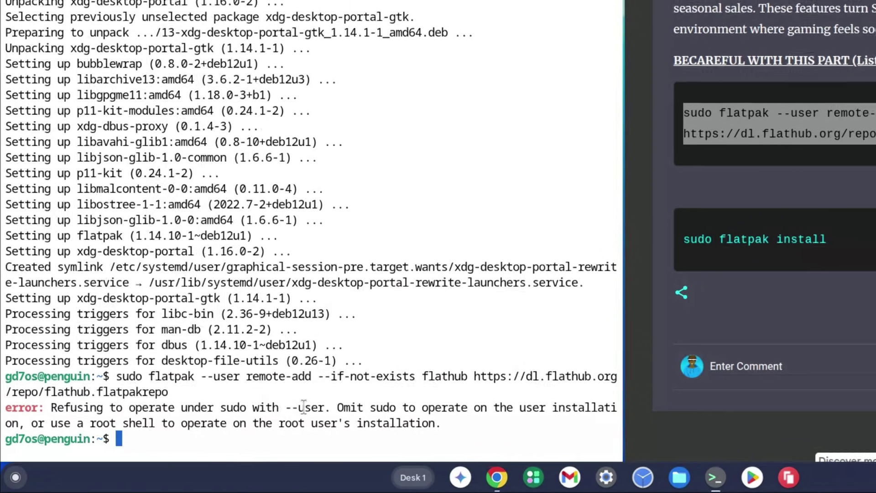
Rerun the flatpak --user remote-add flathub command from the blog without sudo
click(506, 226)
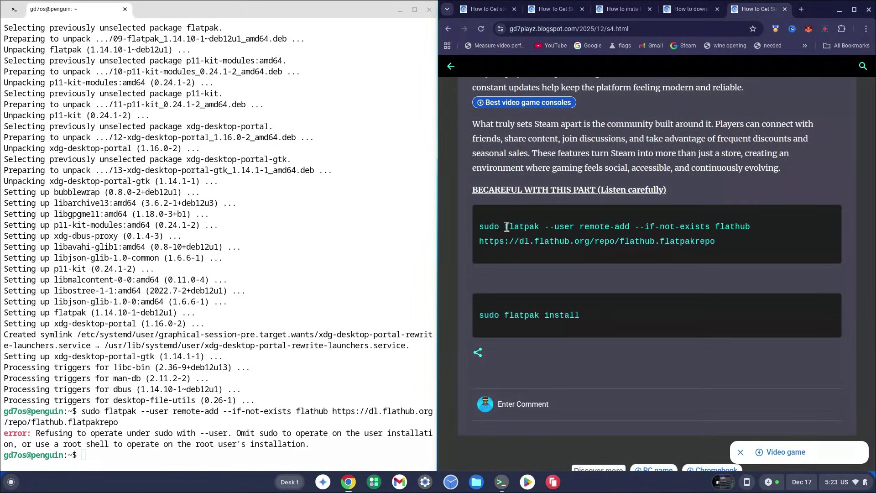
drag(507, 227, 750, 244)
key(ctrl+c)
right_click(282, 368)
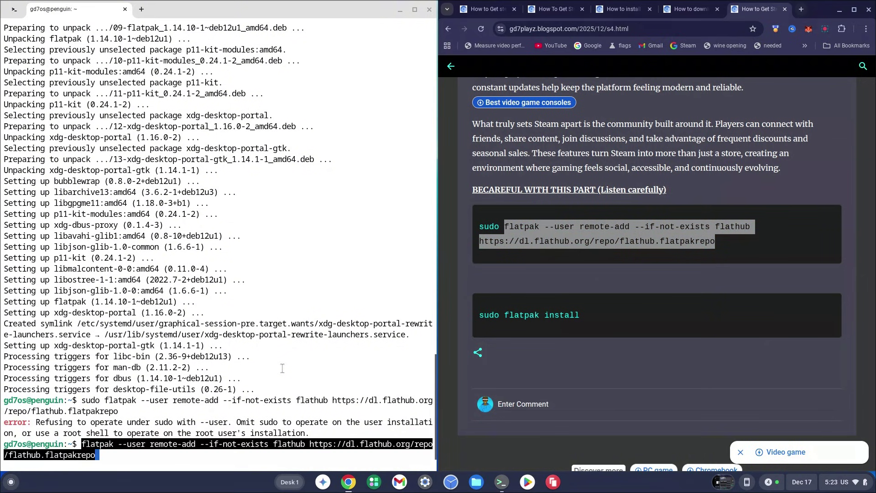
key(Return)
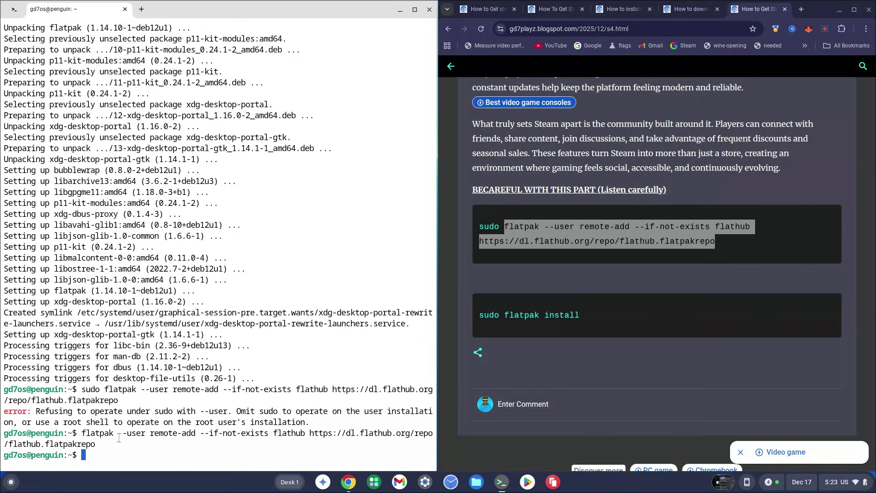
Copy 'sudo flatpak install' from the blog onto the terminal prompt
click(479, 315)
drag(479, 314, 583, 315)
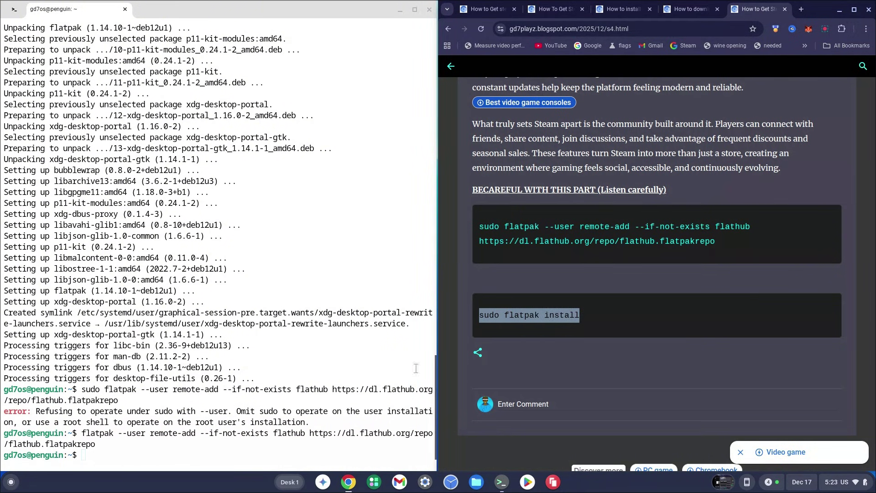
click(206, 443)
key(ctrl+shift+v)
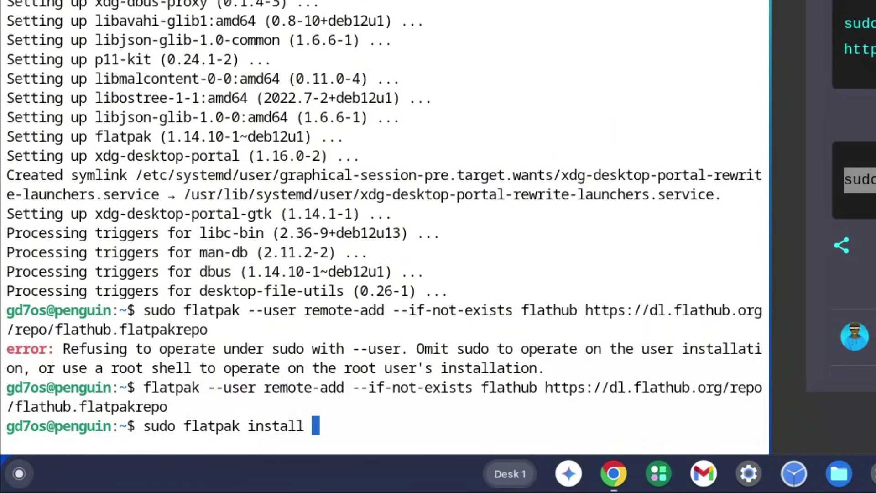
Run 'sudo flatpak install steam.flatpakref', which fails because the file isn't found
text(steam)
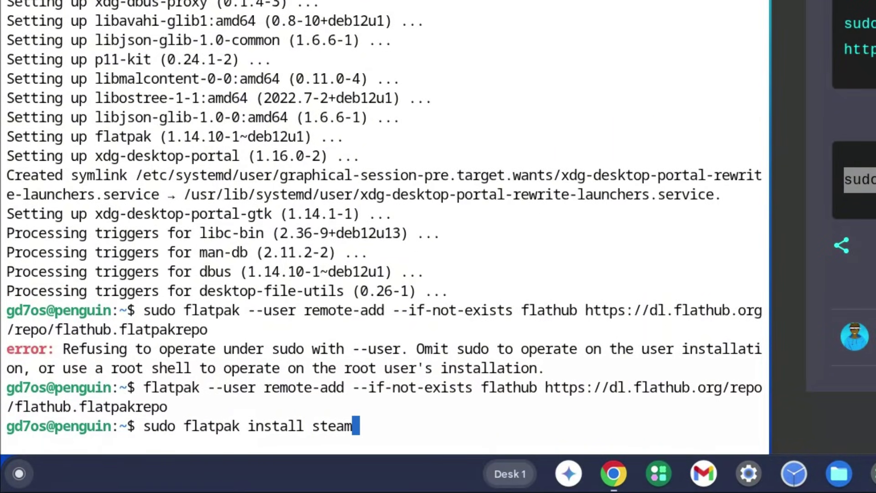
text(.flatpa)
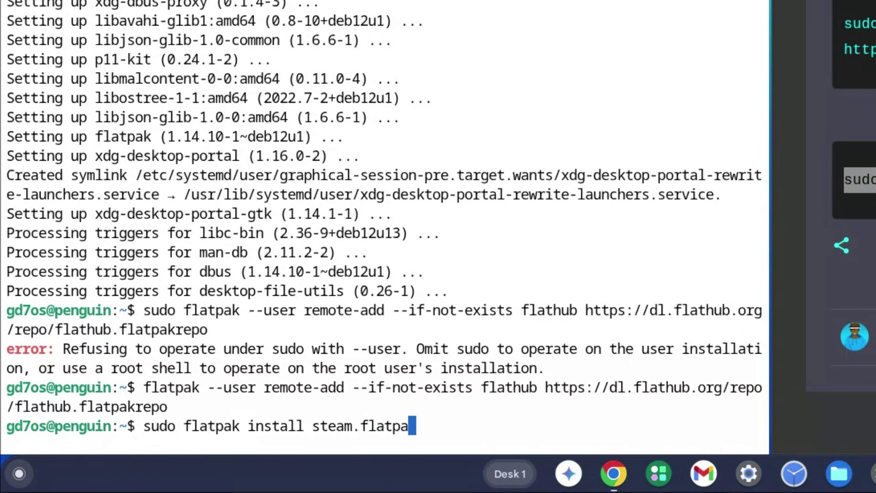
text(kref)
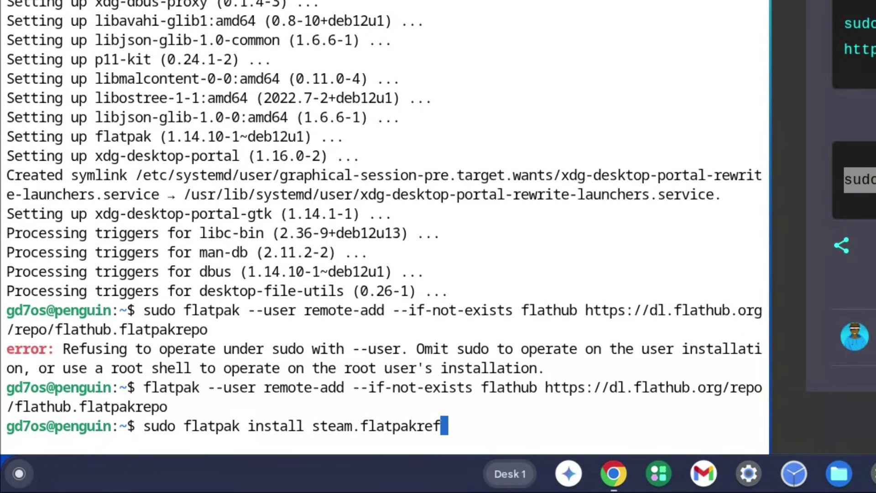
key(Return)
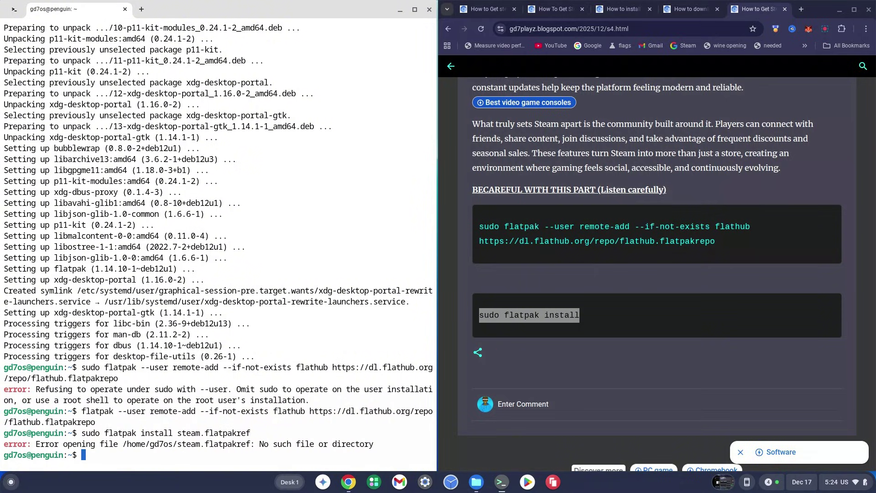
Confirm steam.flatpakref (4 KB) sits in Linux files, then return to the terminal
click(476, 482)
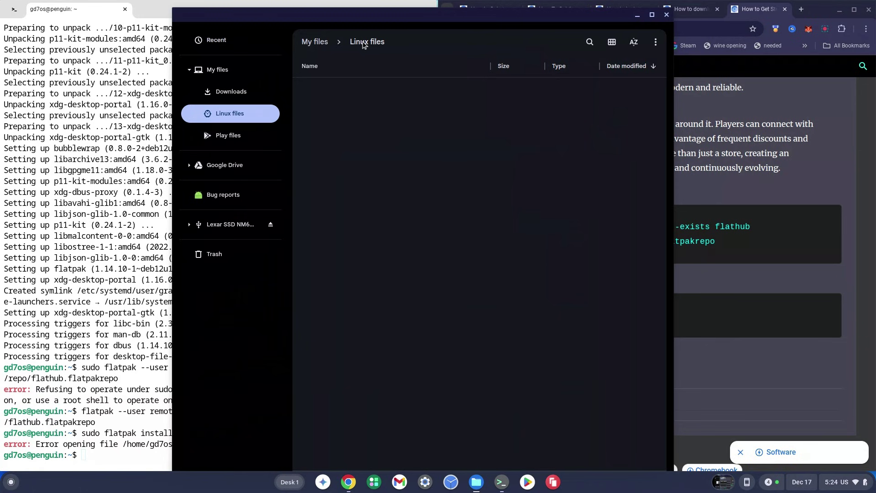
drag(378, 20, 486, 21)
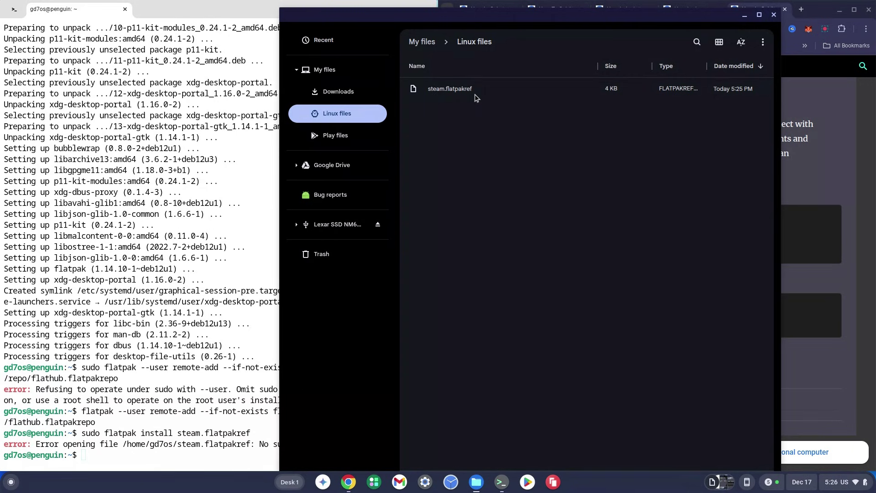
click(164, 455)
Rerun the Steam install, answering y to all three prompts to install com.valvesoftware.Steam
key(Up)
key(Return)
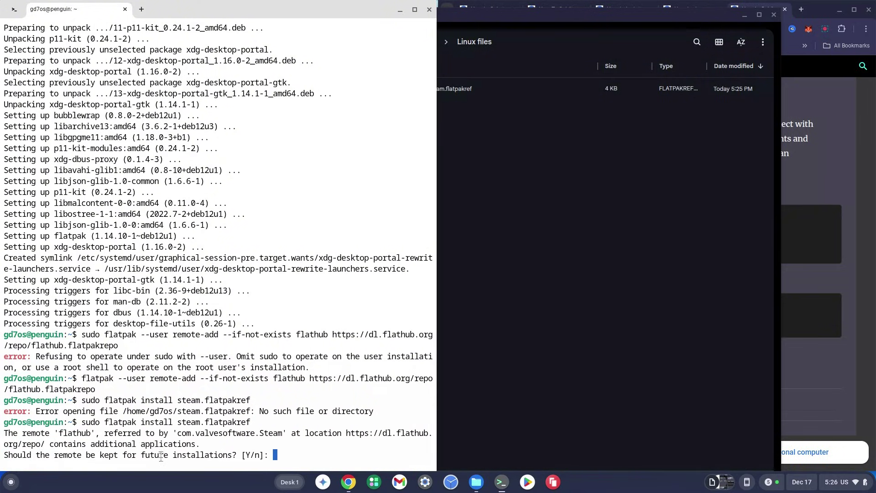
text(y)
key(Return)
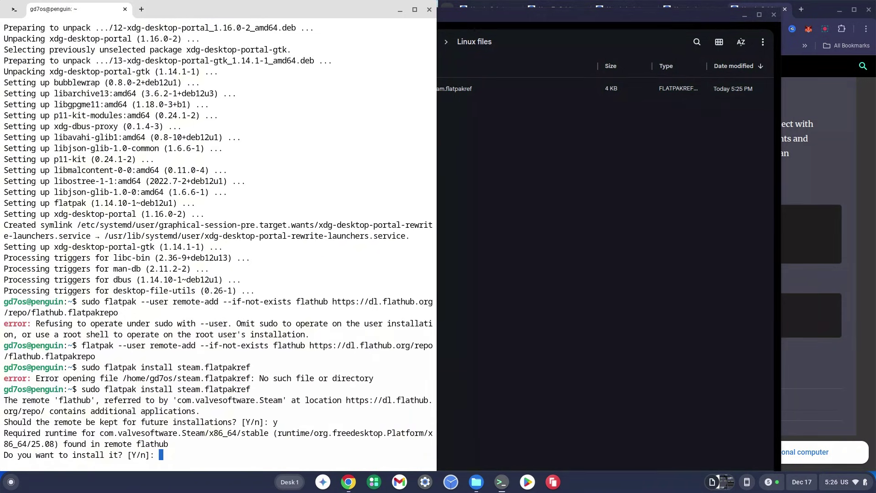
text(y)
key(Return)
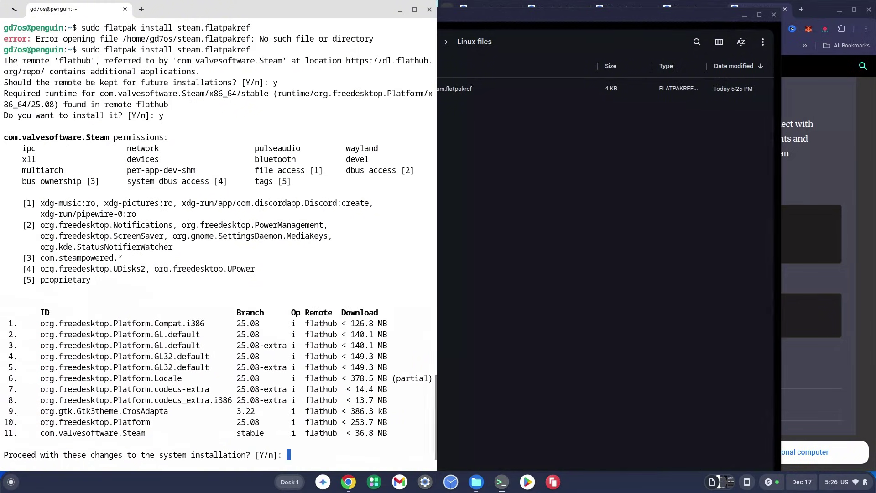
text(y)
key(Return)
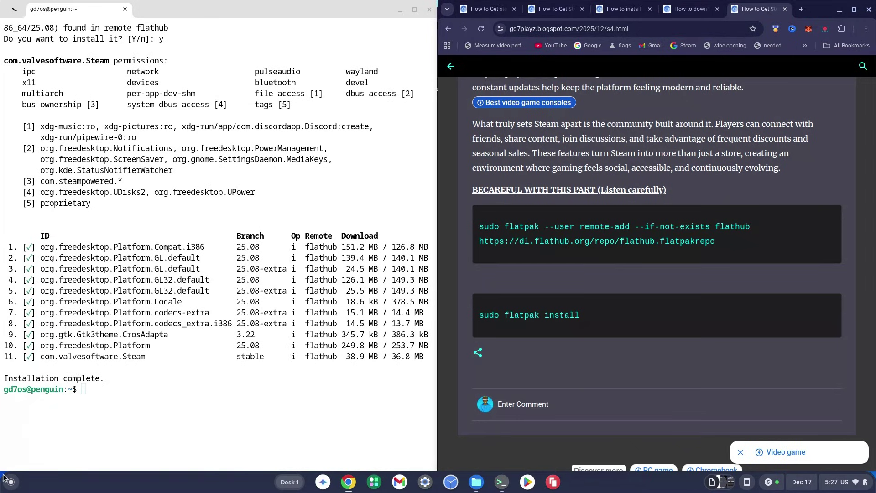
Launch Steam from the app launcher and let its Store home page load
click(12, 484)
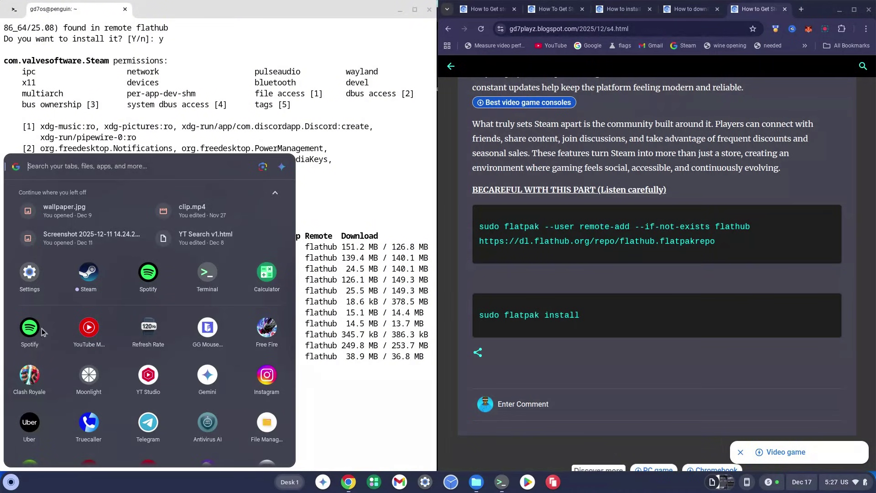
click(89, 274)
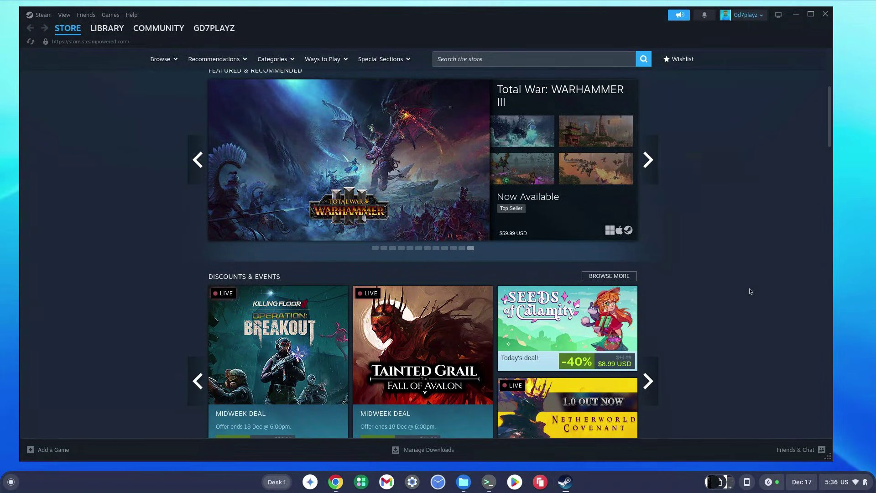
mouse_move(618, 335)
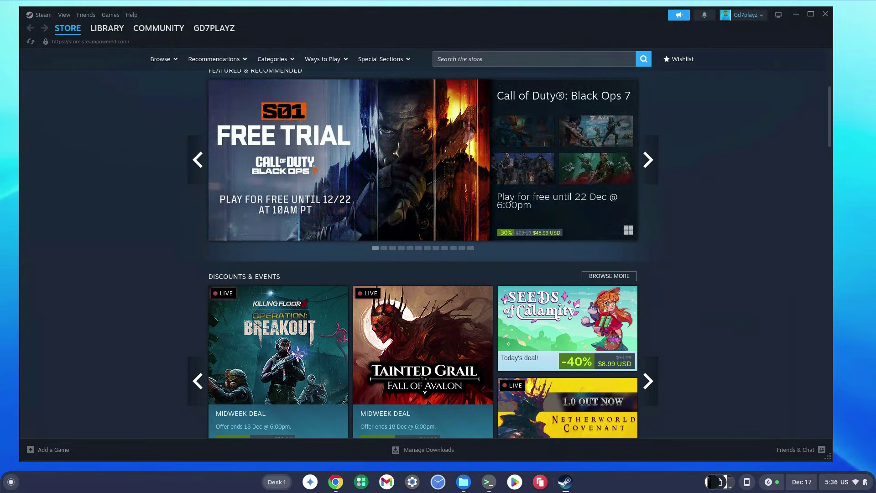
Open the blog's Link 5 URL (the s5 post) in a new Chrome tab
click(336, 486)
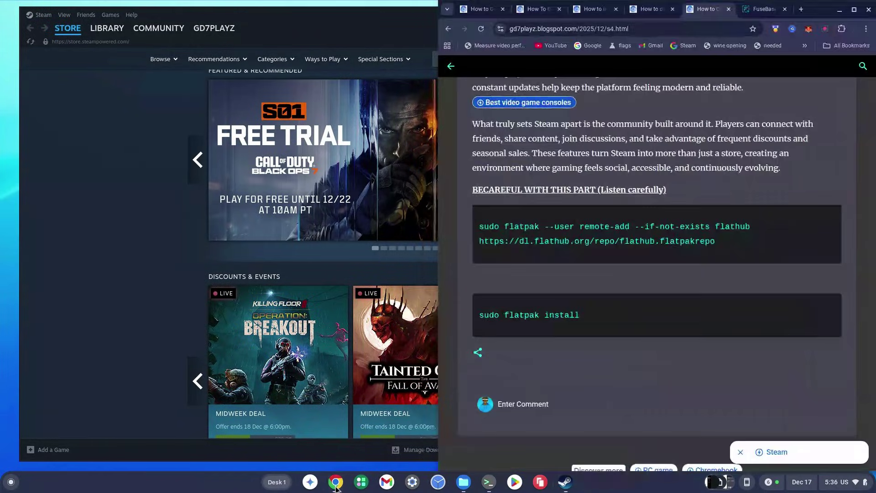
click(479, 9)
click(591, 368)
drag(479, 410, 733, 410)
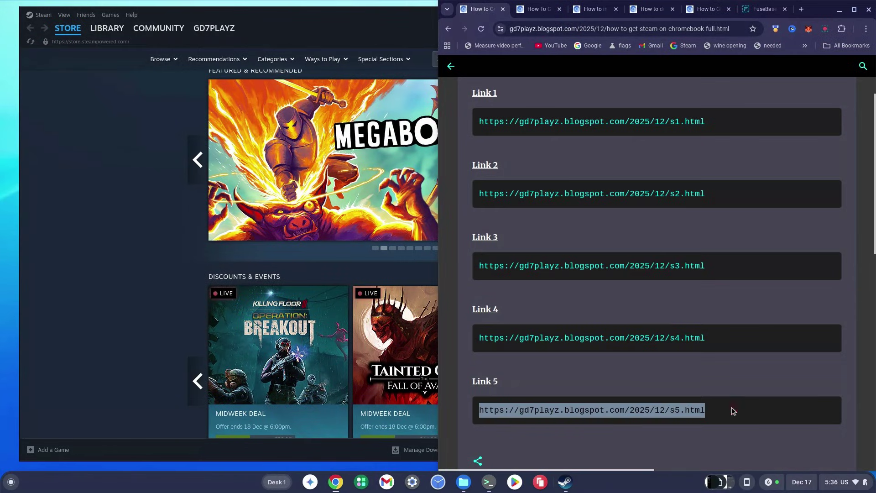
click(801, 9)
key(ctrl+v)
key(Return)
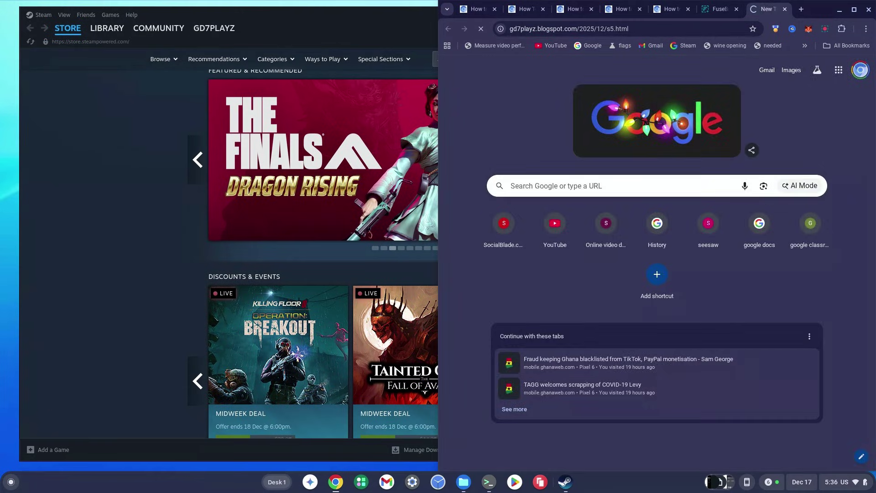
Copy the chrome://flags text from the s5 post and start a fresh tab
scroll(716, 165, down, 5)
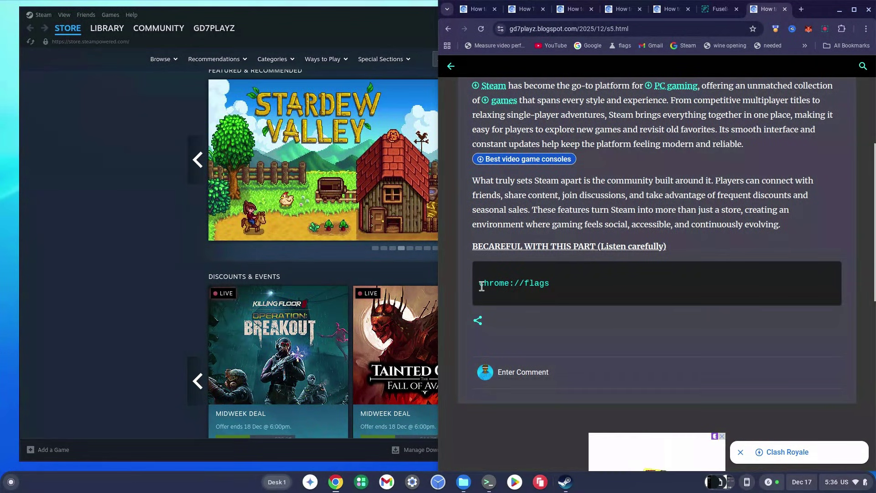
mouse_move(482, 285)
mouse_down()
mouse_move(557, 283)
mouse_move(479, 288)
mouse_up()
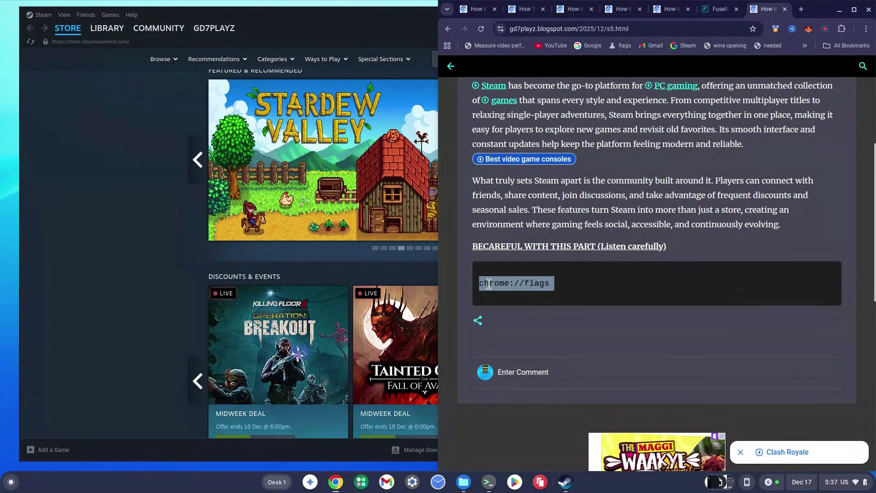
click(801, 9)
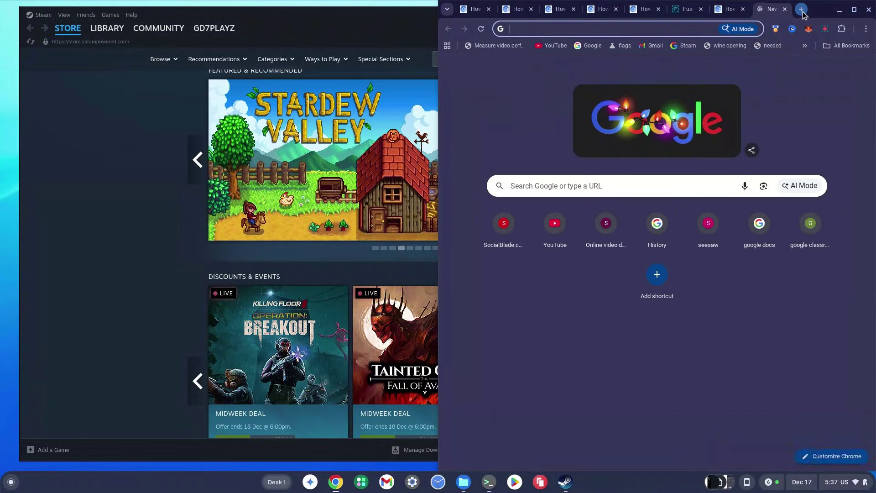
Open chrome://flags and search the experiments for 'crostini gpu'
key(ctrl+v)
key(Return)
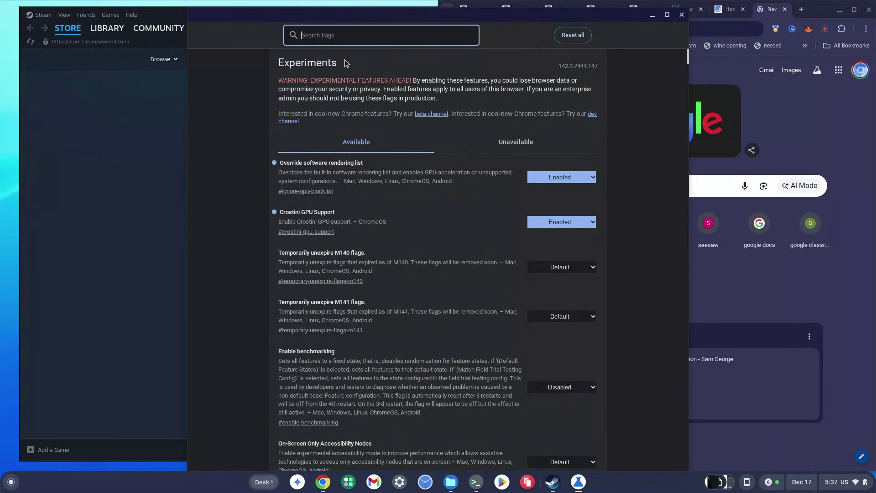
text(crostini gpu)
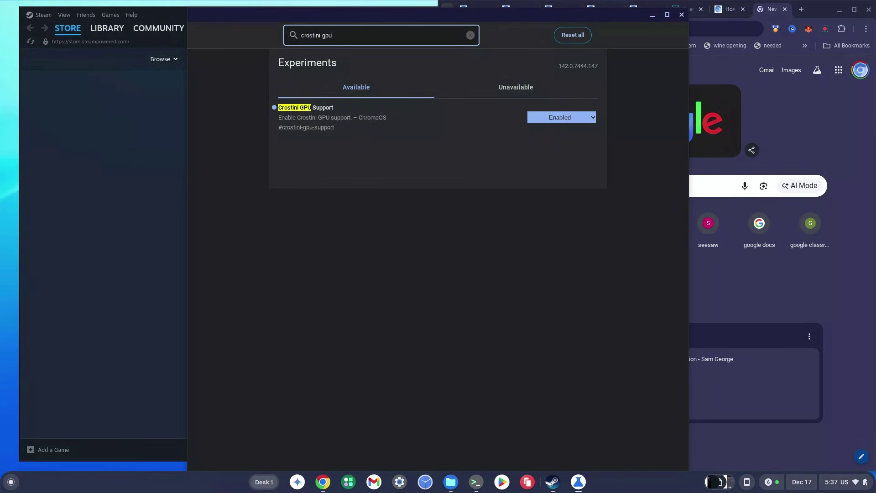
Leave Crostini GPU Support at Default and close the experiments window
click(556, 118)
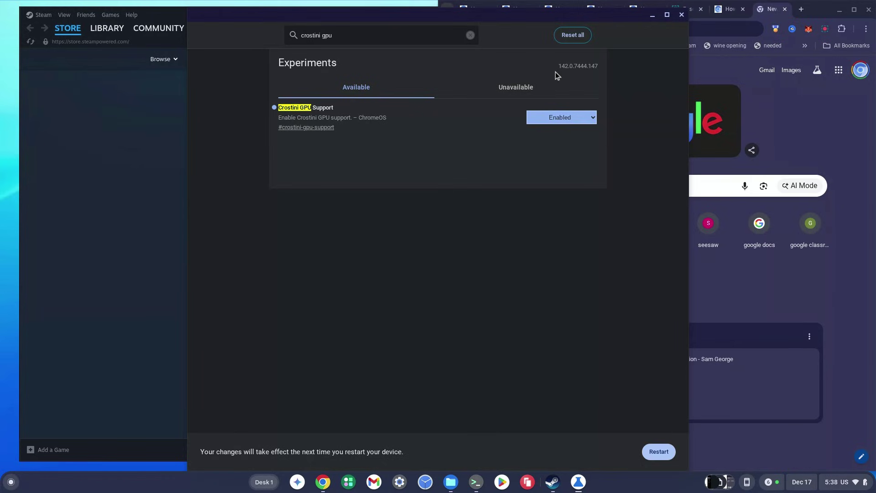
drag(557, 66, 599, 66)
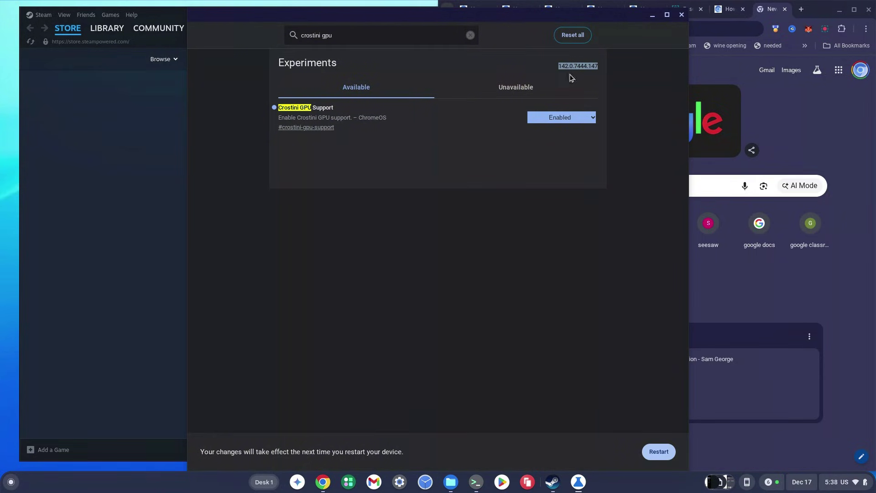
click(561, 119)
click(560, 130)
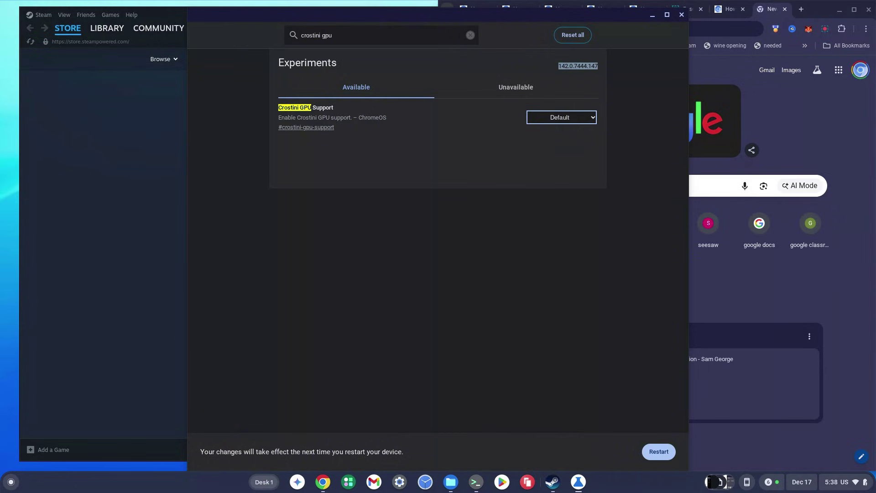
click(561, 118)
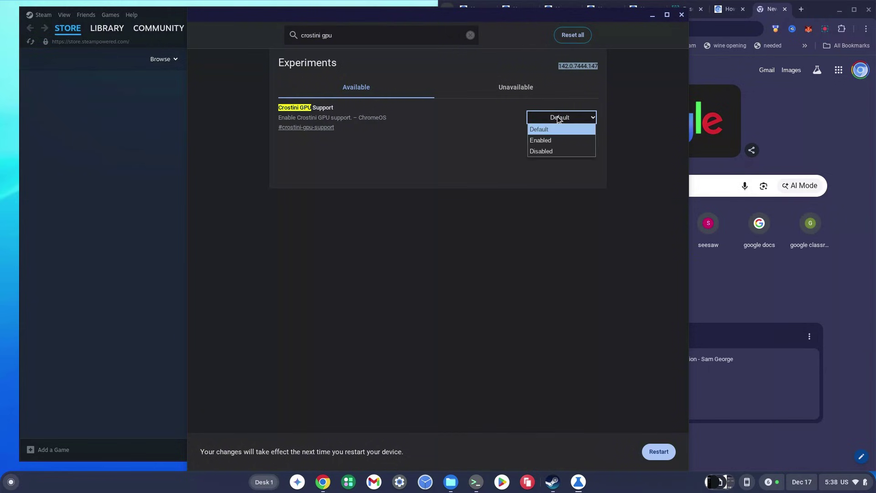
click(472, 151)
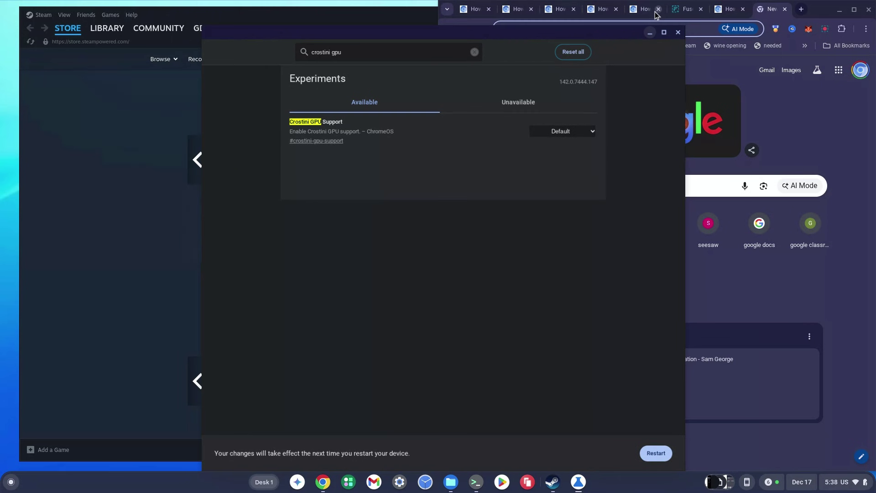
click(653, 14)
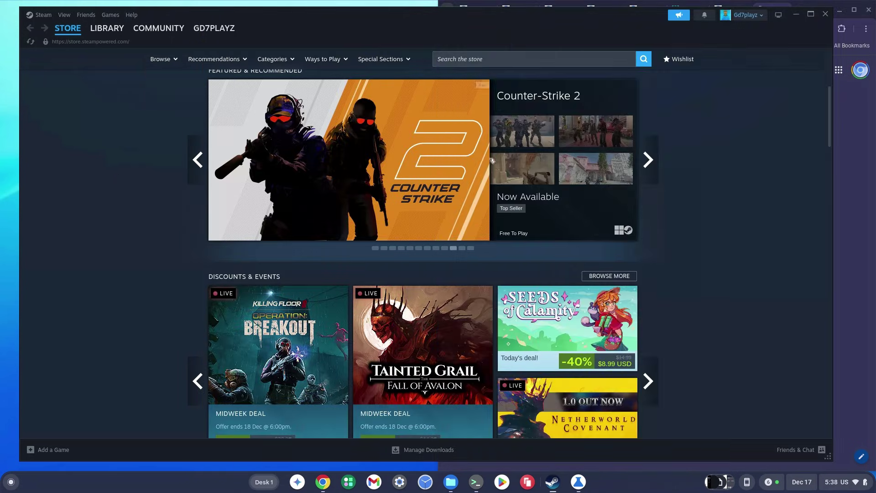
Open Bombergrounds: Reborn in the Steam Library, showing 744.15 MB required
mouse_move(106, 30)
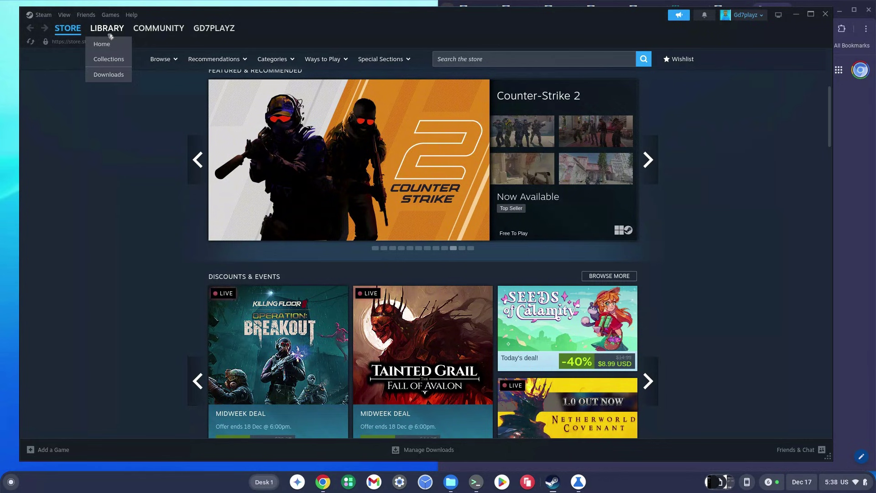
click(110, 28)
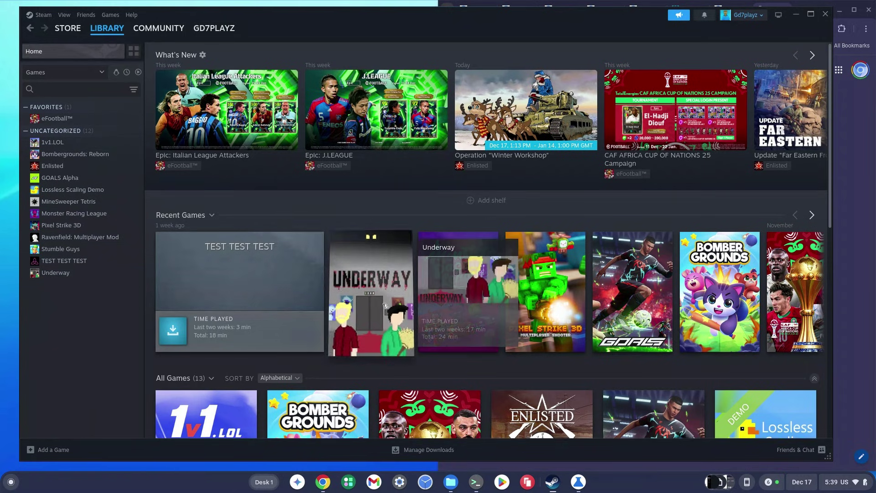
click(67, 158)
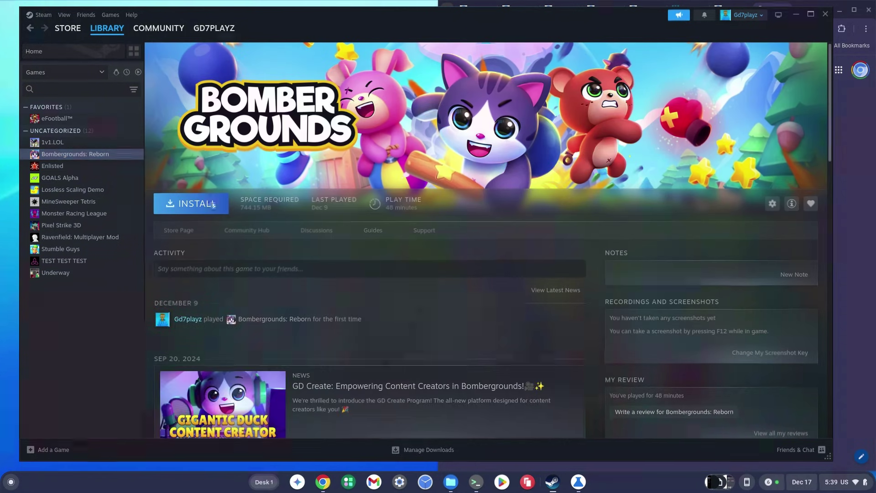
Install Bombergrounds: Reborn into the /usr library folder
click(212, 208)
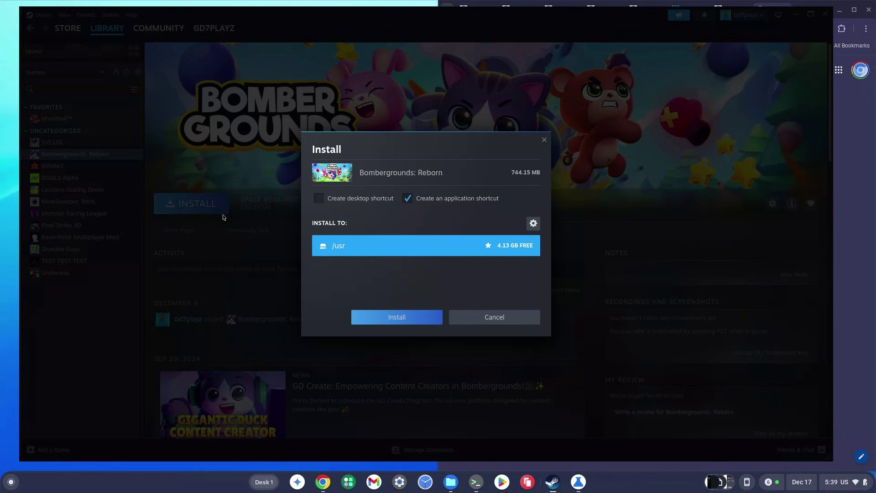
click(405, 317)
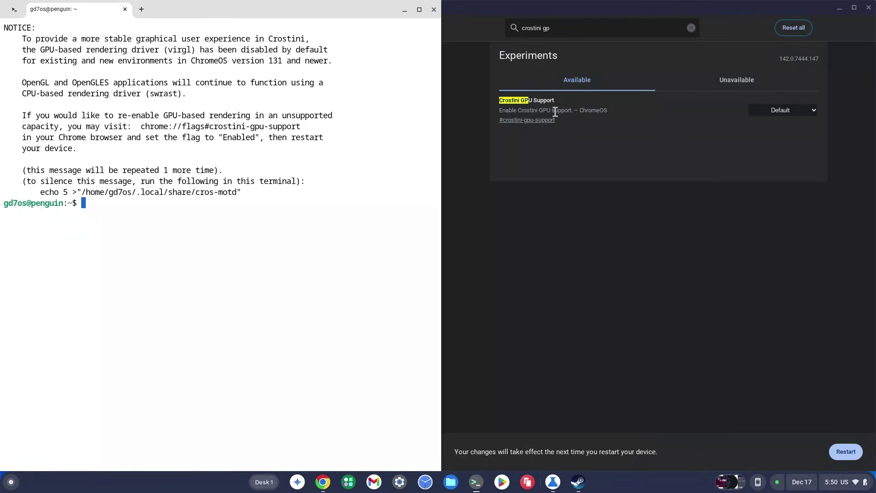
Set the Crostini GPU Support flag to Disabled and restart the device to apply it
click(795, 111)
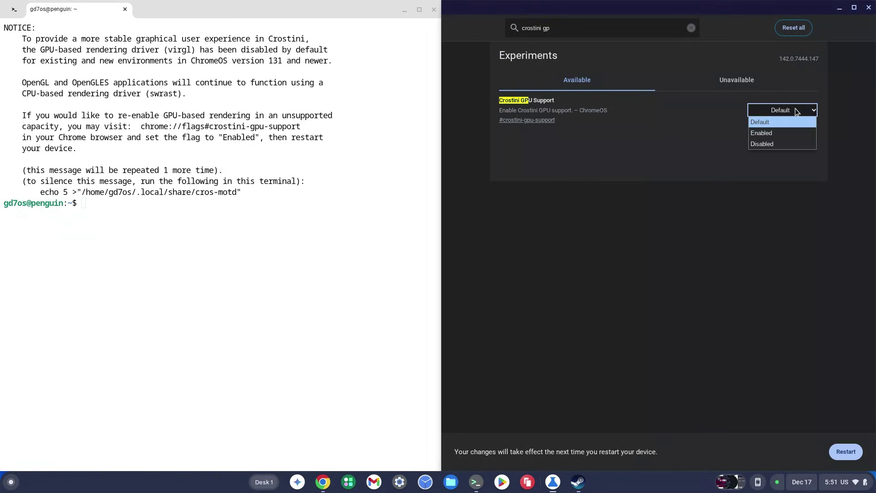
click(773, 146)
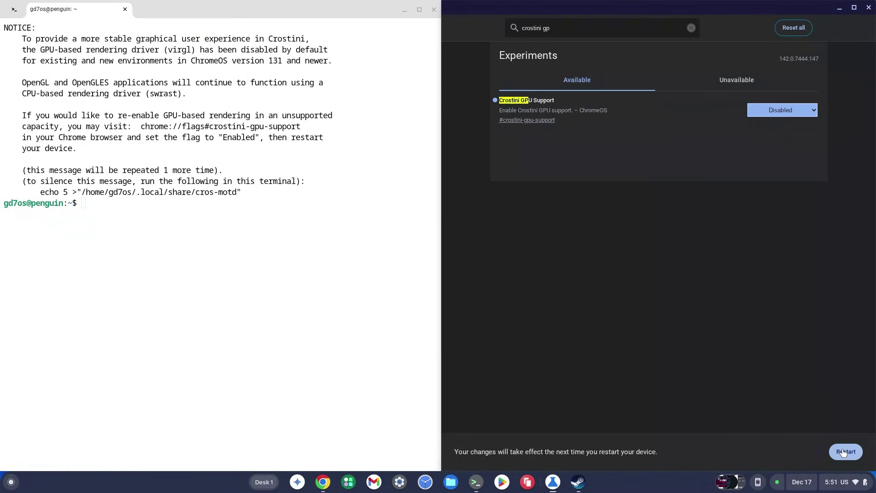
click(787, 114)
click(774, 123)
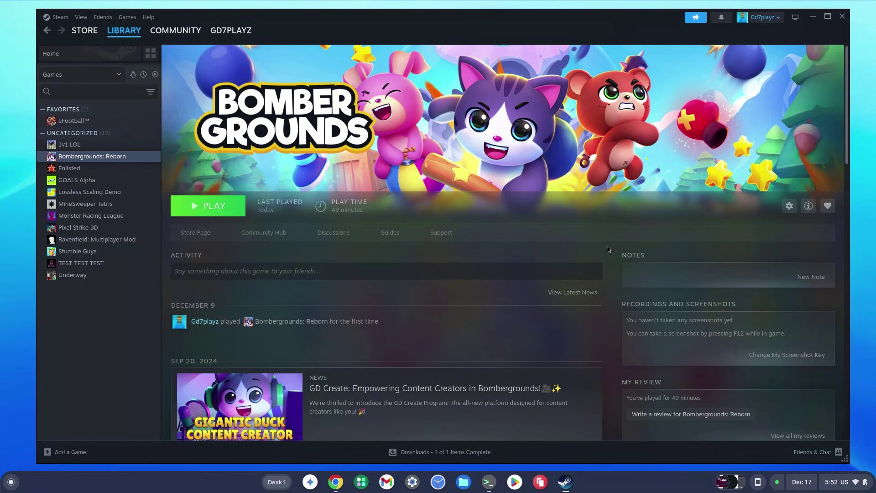
Force Proton Experimental as the compatibility tool in Bombergrounds: Reborn's properties
click(789, 207)
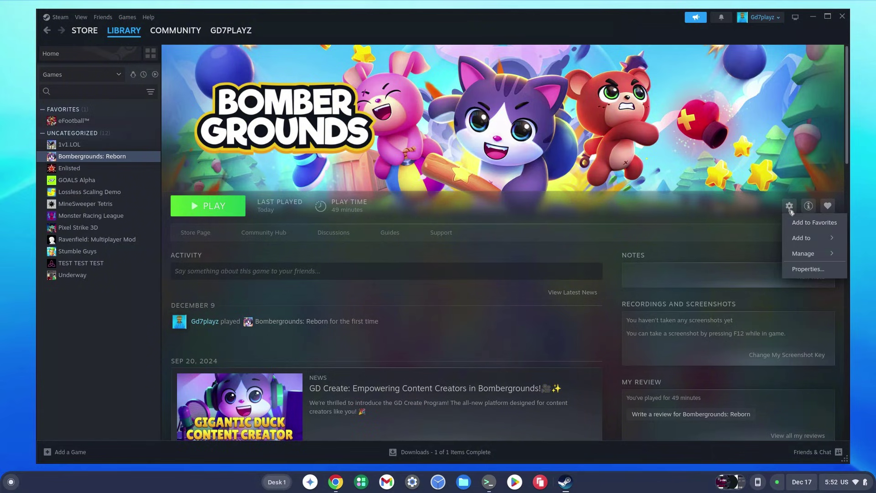
click(810, 273)
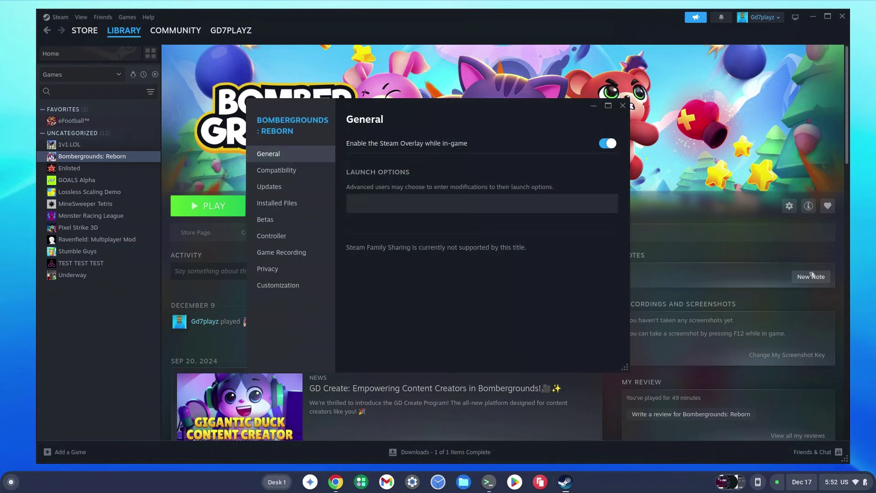
click(302, 175)
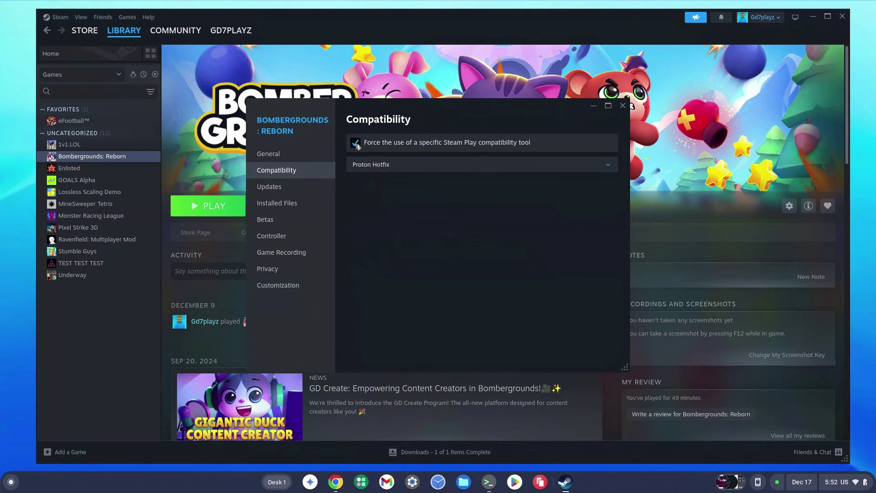
click(356, 144)
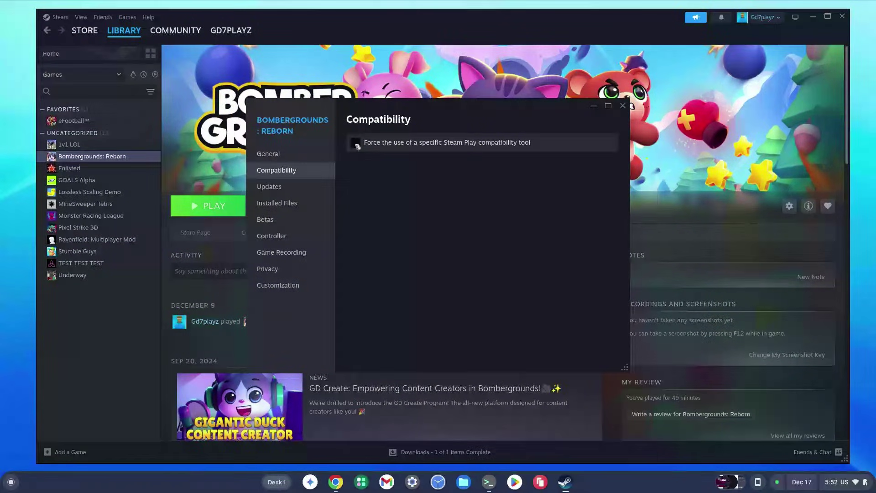
click(358, 147)
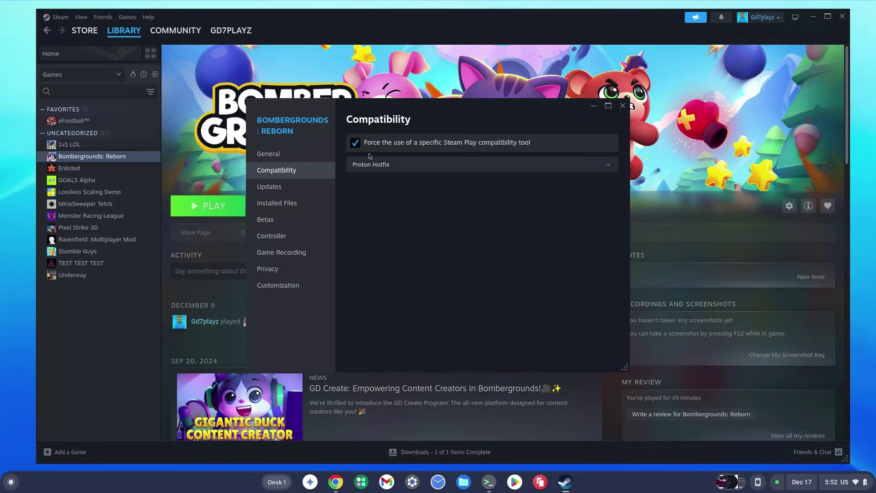
click(387, 168)
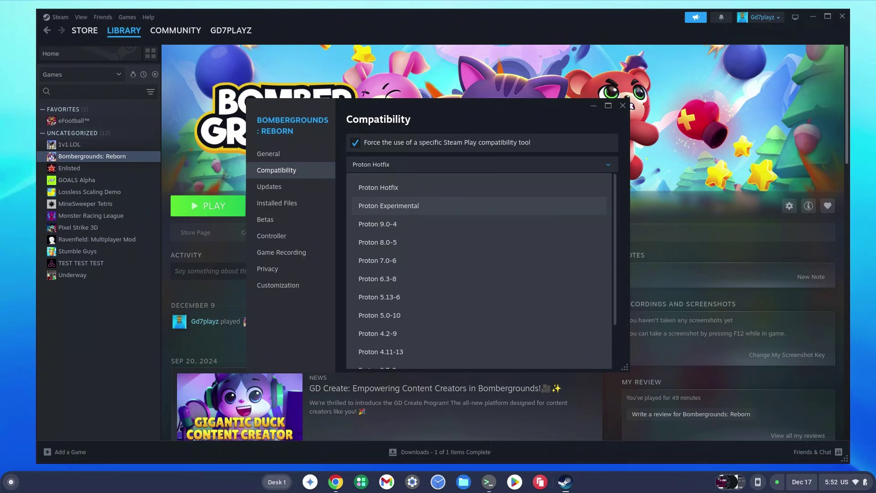
scroll(428, 227, down, 3)
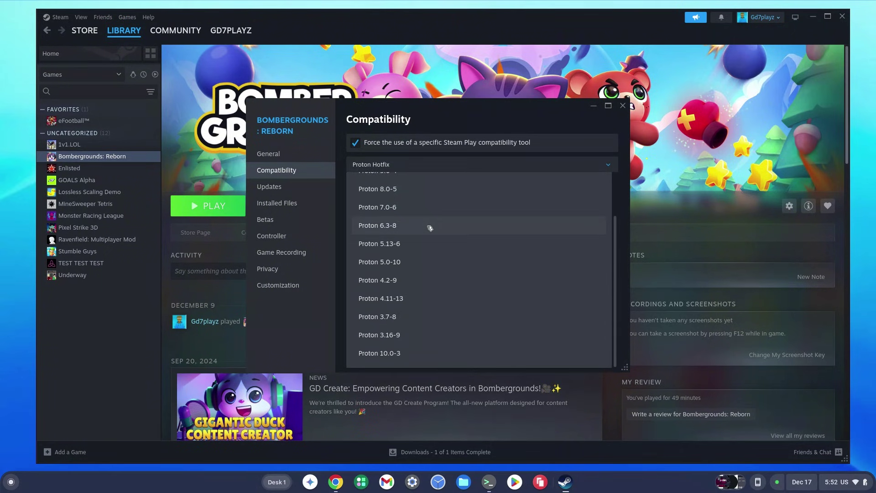
scroll(429, 227, up, 3)
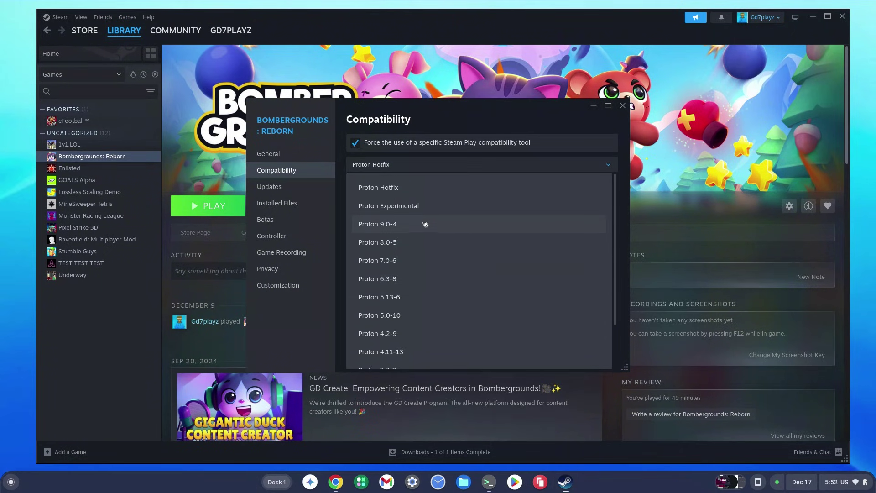
click(412, 210)
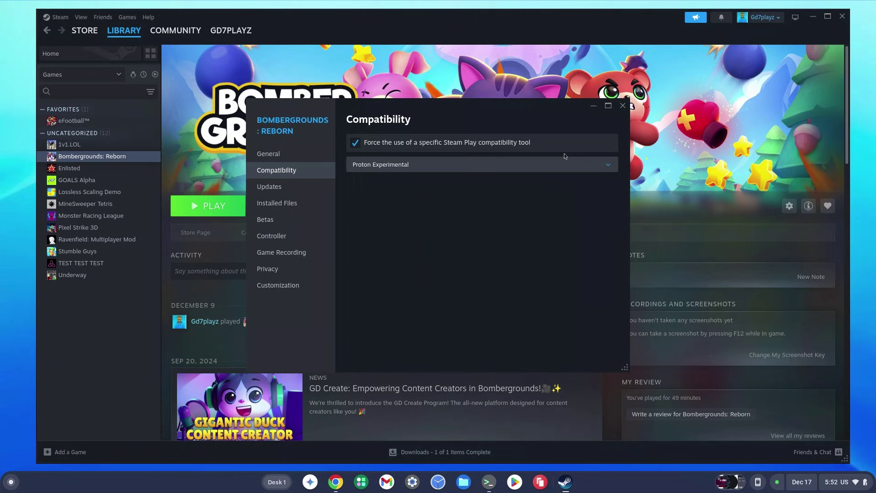
click(623, 106)
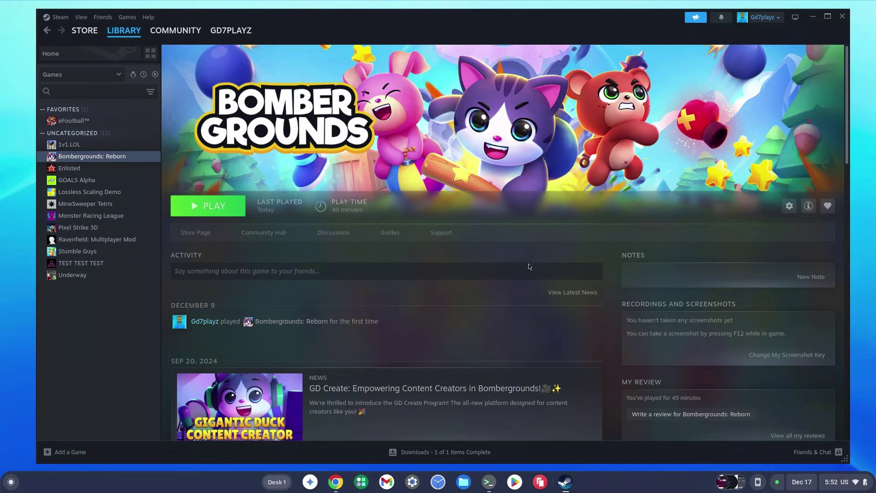
Resize the Linux development environment disk from 30.4 GB to 35.0 GB in ChromeOS Settings
click(414, 485)
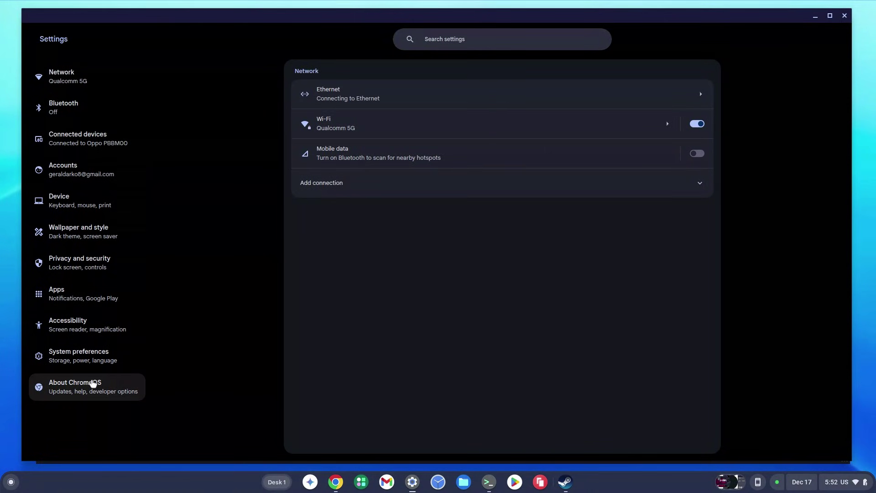
click(102, 387)
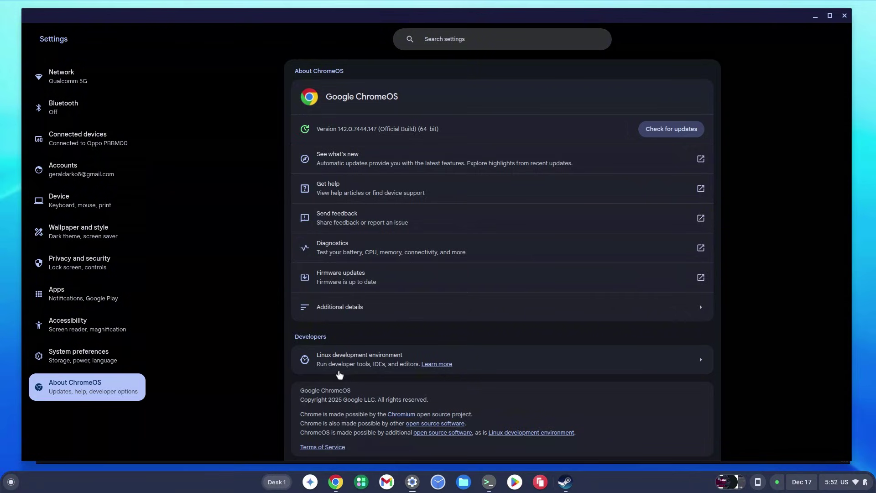
click(370, 364)
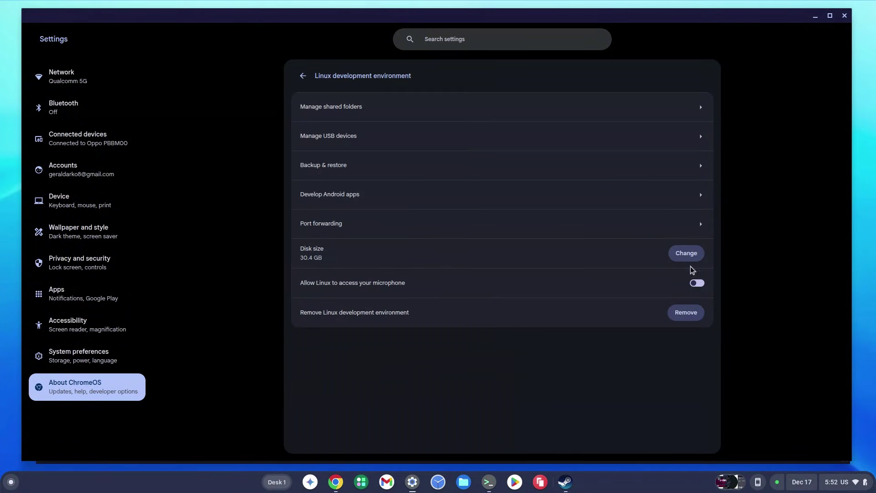
click(682, 256)
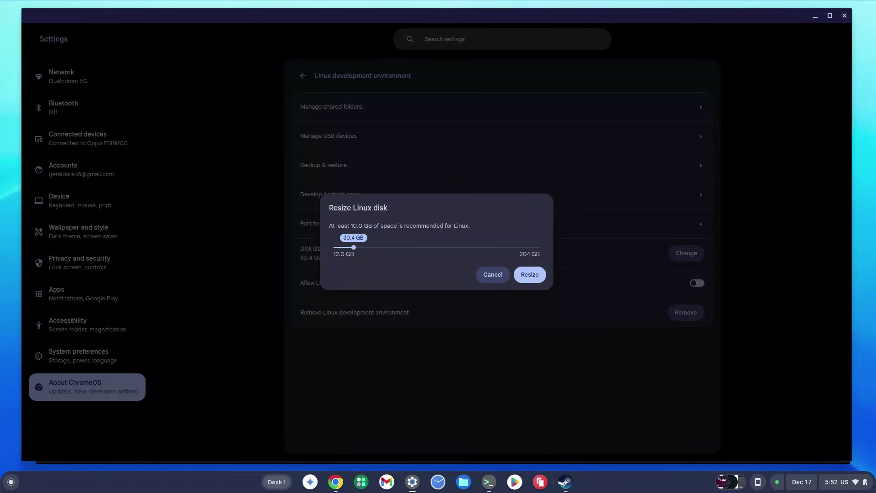
drag(355, 248, 358, 248)
click(530, 275)
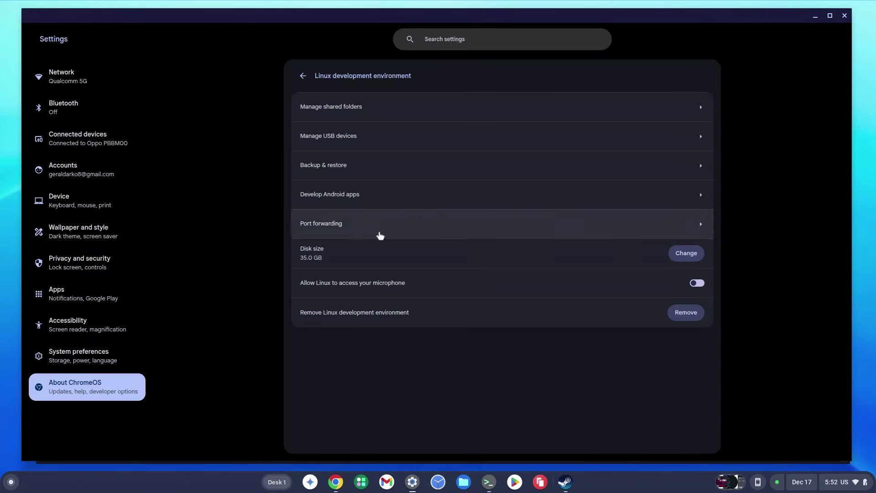
click(844, 16)
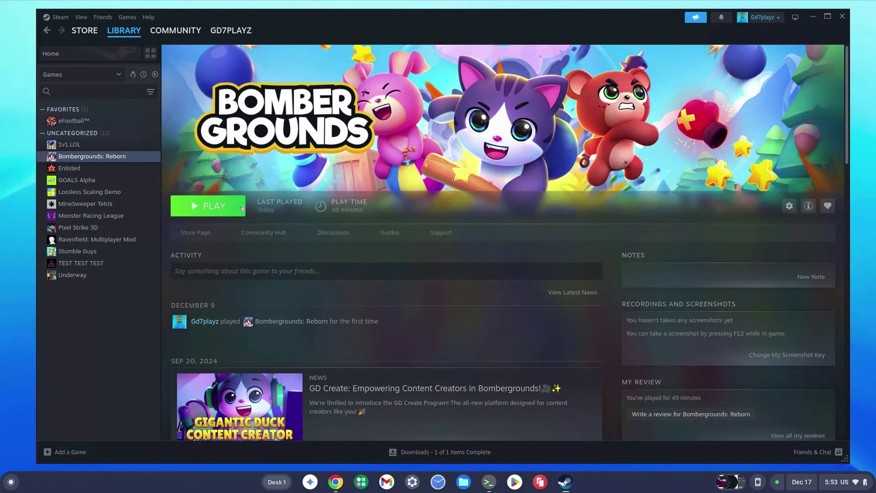
Launch Bombergrounds: Reborn with PLAY and nudge its game window slightly right
click(208, 206)
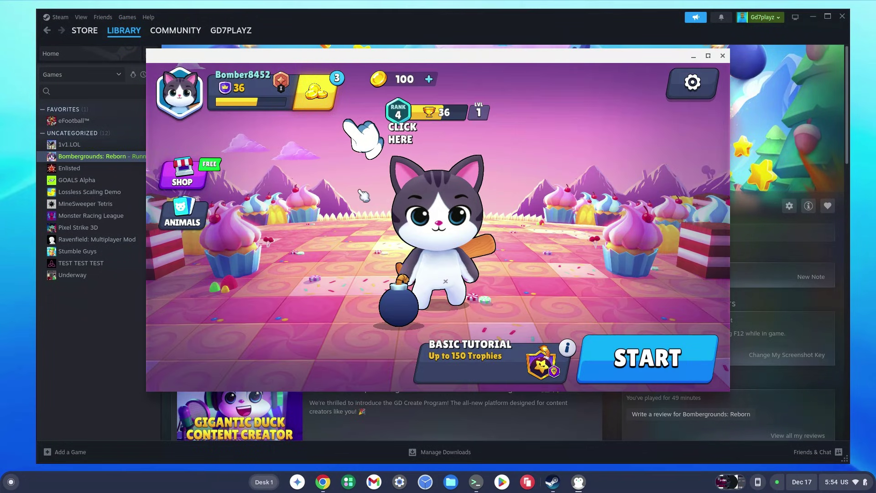
drag(449, 61, 464, 61)
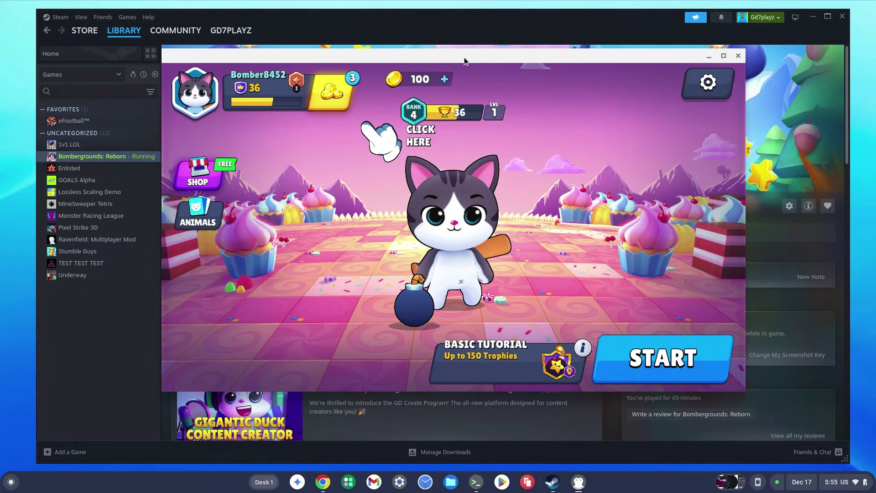